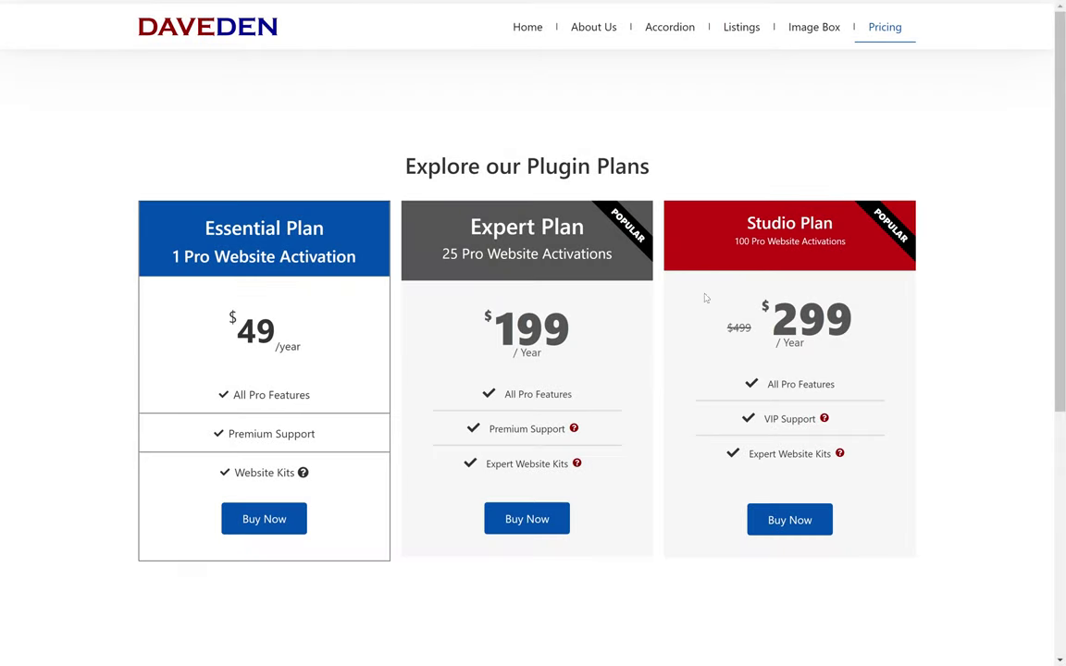
Preview the tooltips of the question mark icons beside the plan features on the live pricing page
mouse_move(583, 430)
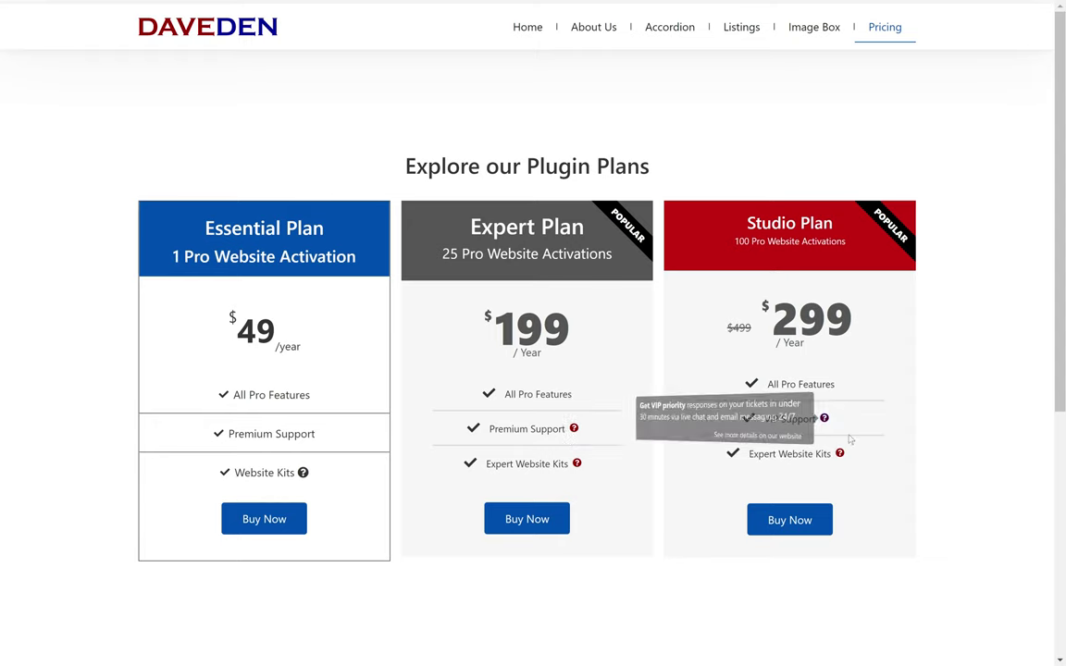
mouse_move(840, 454)
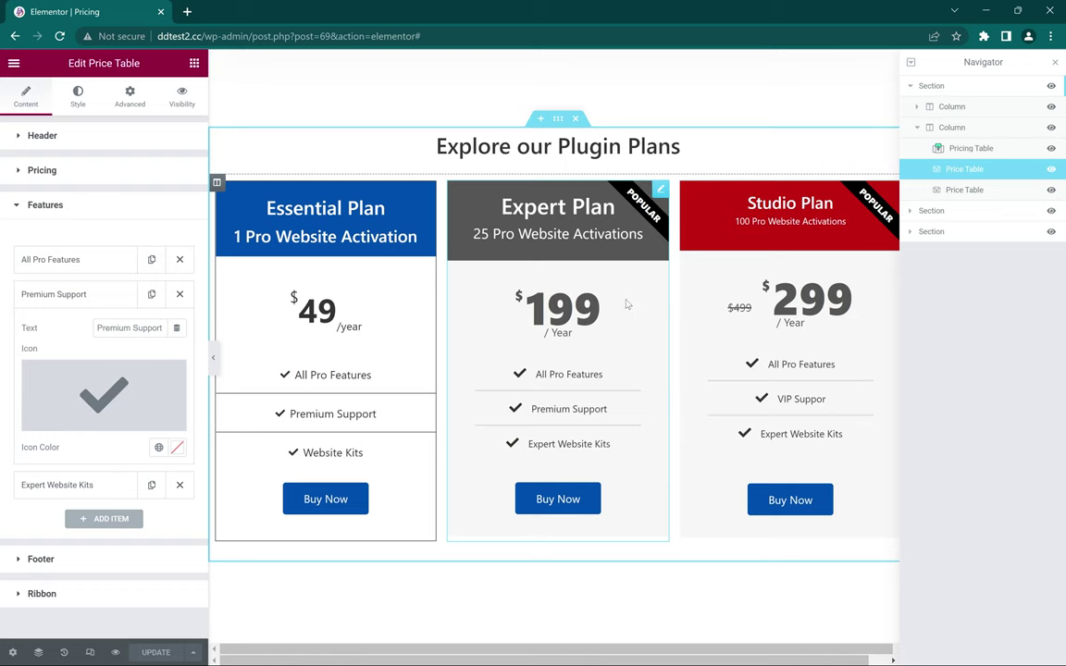
Search Google for "fontawesome 5 icons" in a new browser tab and open Font Awesome's v5 icon search
left_click(624, 326)
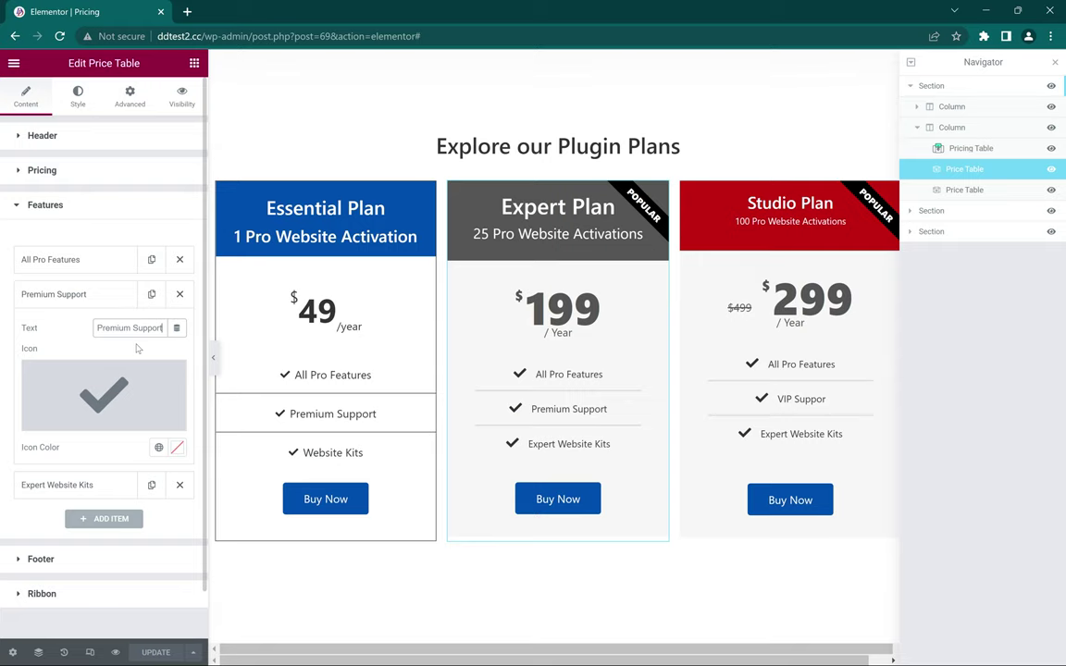
left_click(186, 12)
type("f")
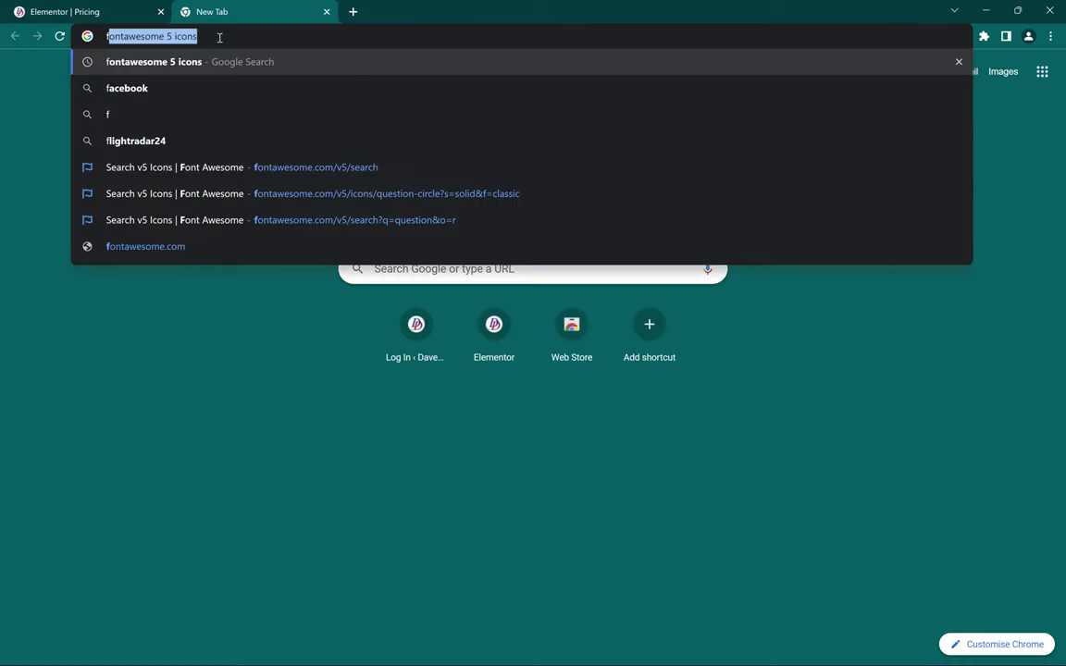
key("Return")
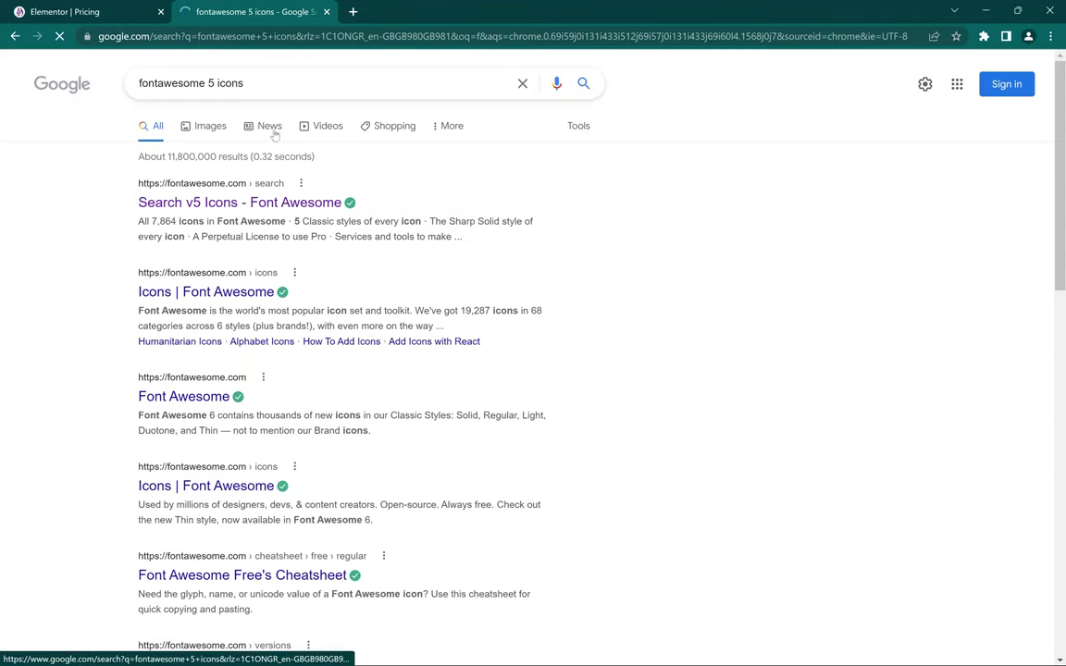
left_click(304, 201)
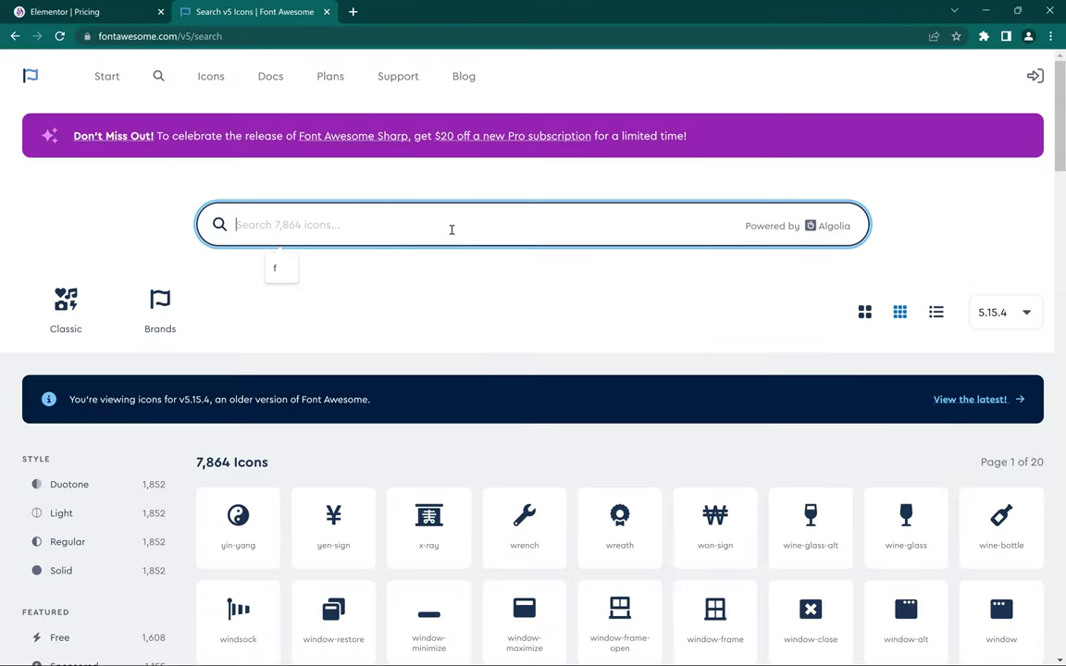
Search the icons for "question" and copy the HTML code of the solid question-circle icon
type("question")
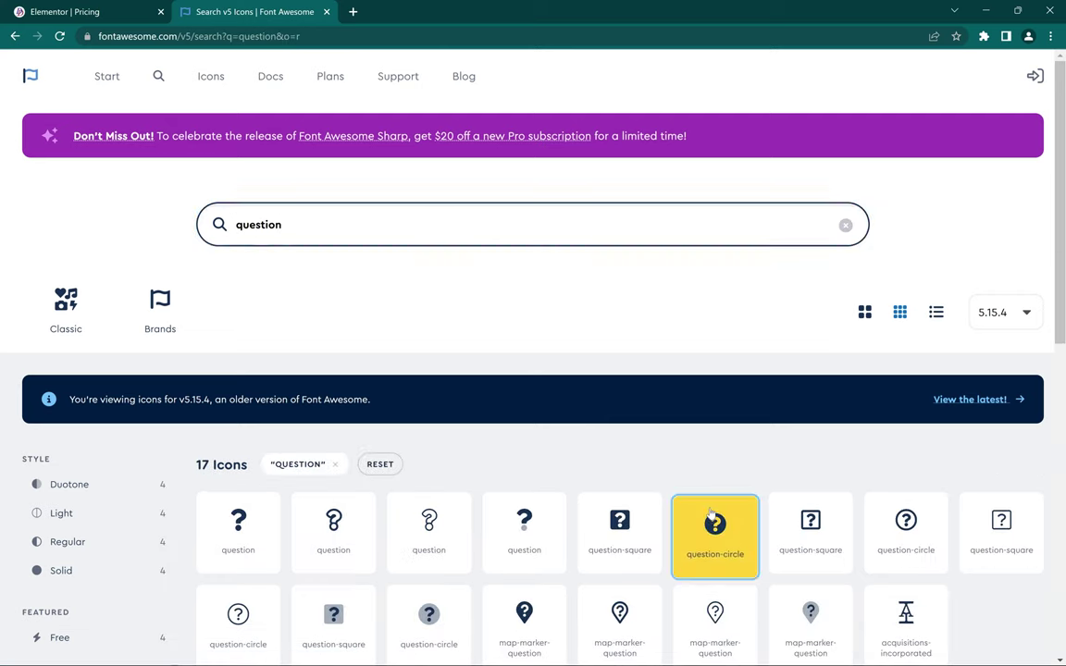
left_click(717, 509)
left_click(756, 230)
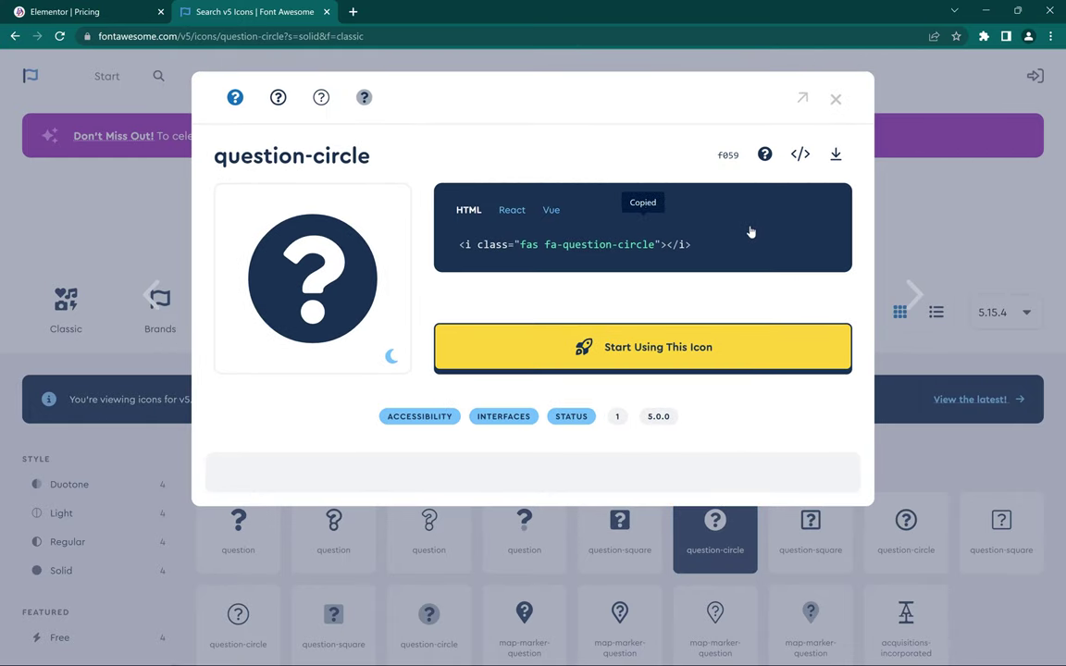
Back in the Elementor page, append the copied icon code wrapped in <span> </span> to the Expert Plan's Premium Support feature text
left_click(57, 12)
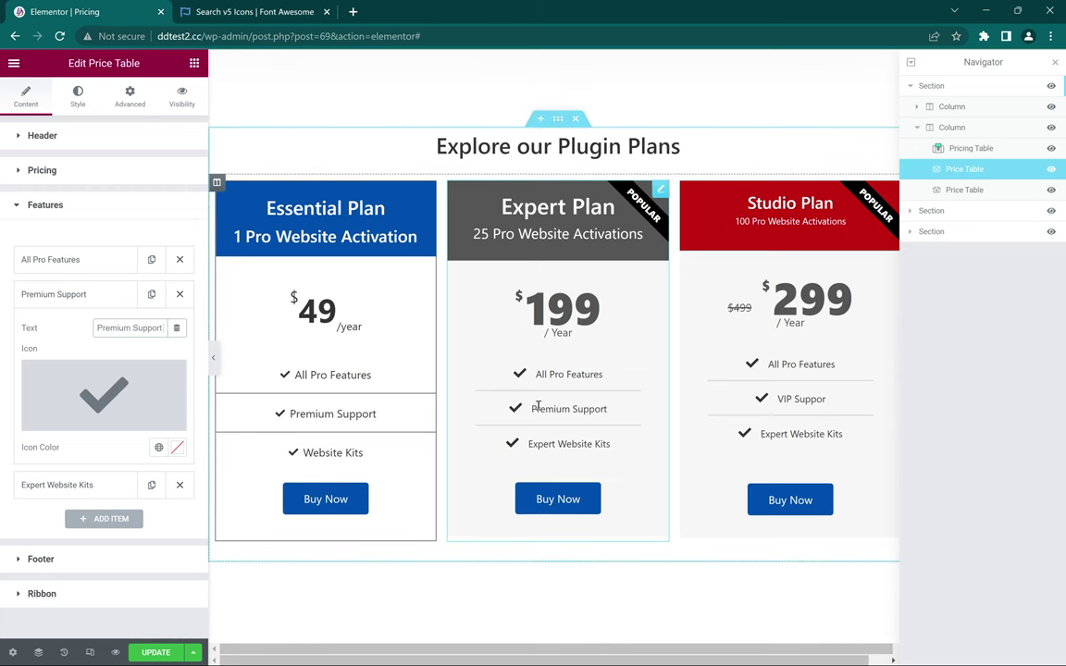
left_click(151, 329)
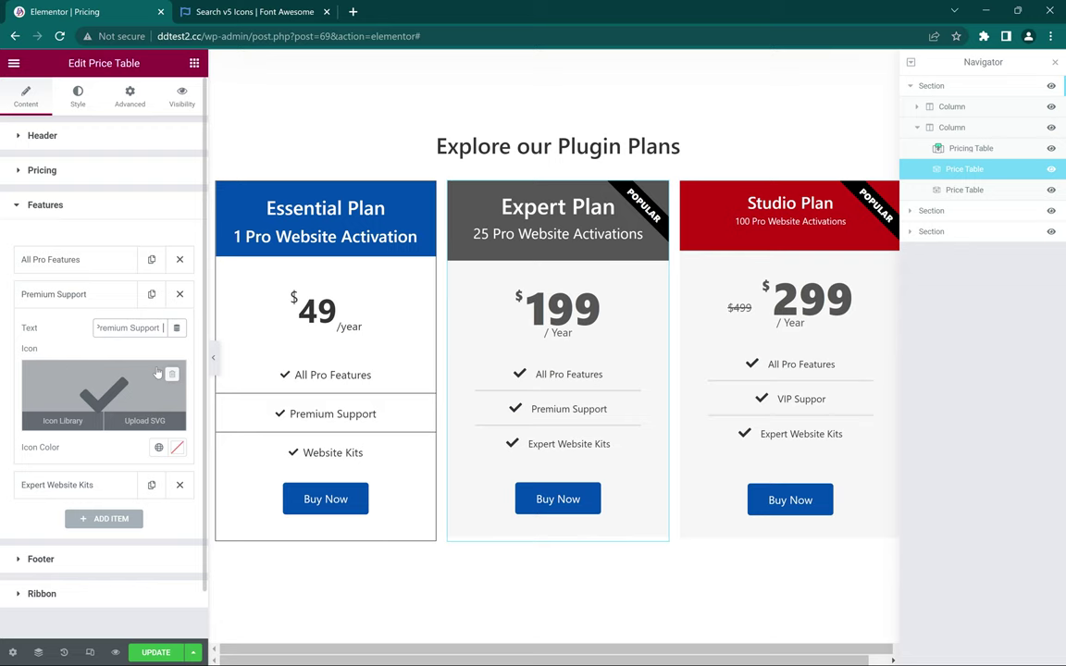
type("<span>")
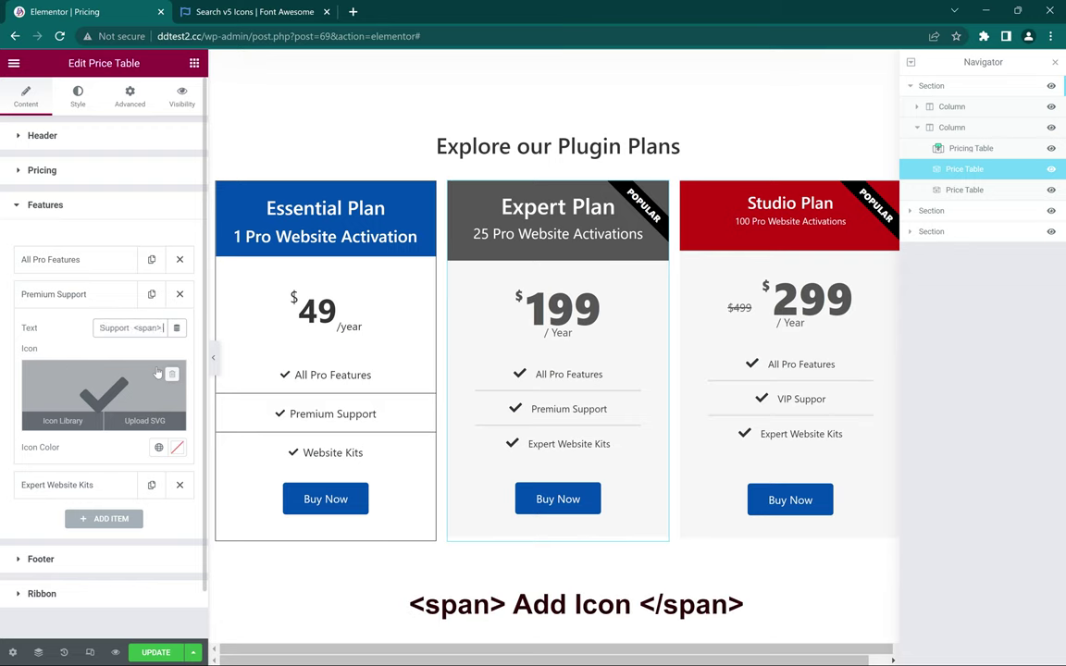
type(" </span>")
key("ctrl+v")
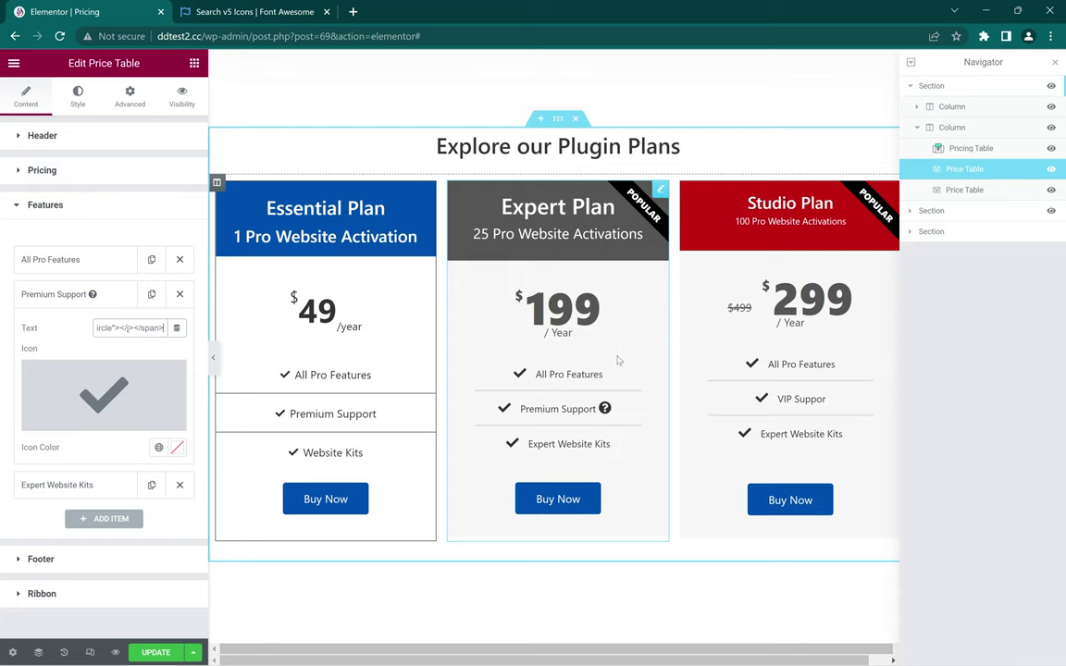
Search for "tippyjs" in a new browser tab and open the Getting Started page of the Tippy.js site
left_click(351, 12)
left_click(357, 38)
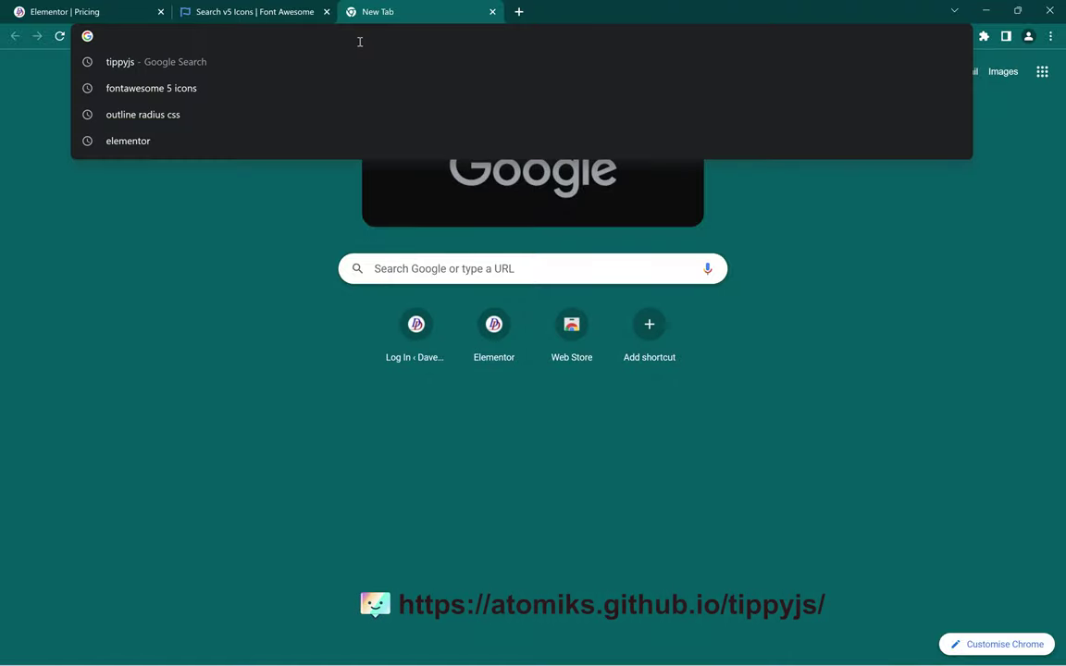
type("tippyjs")
key("Return")
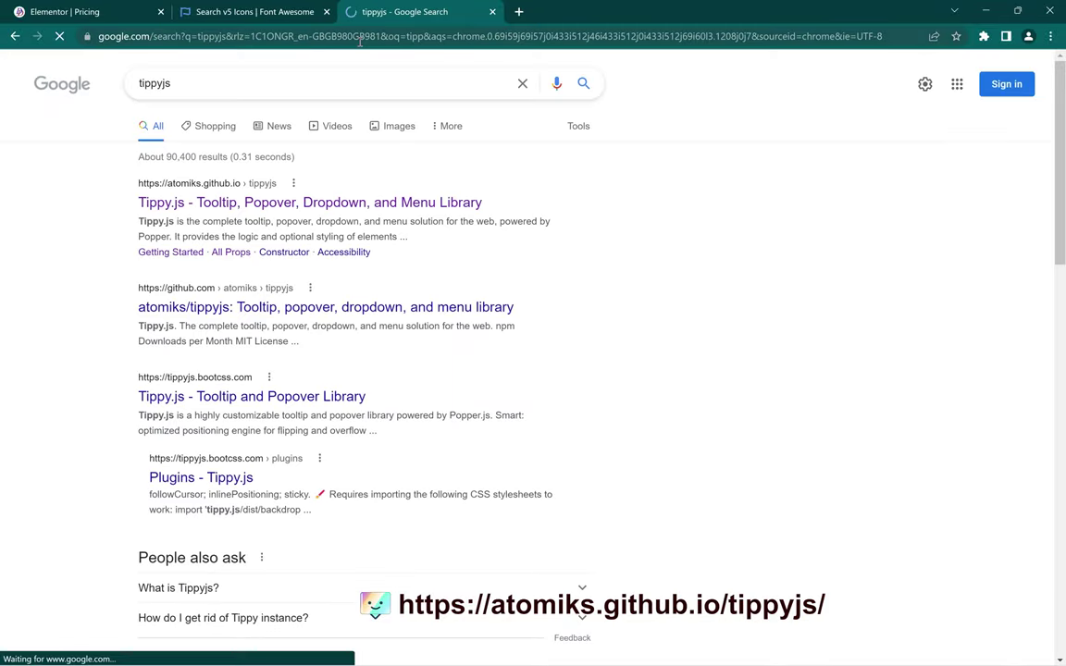
left_click(265, 202)
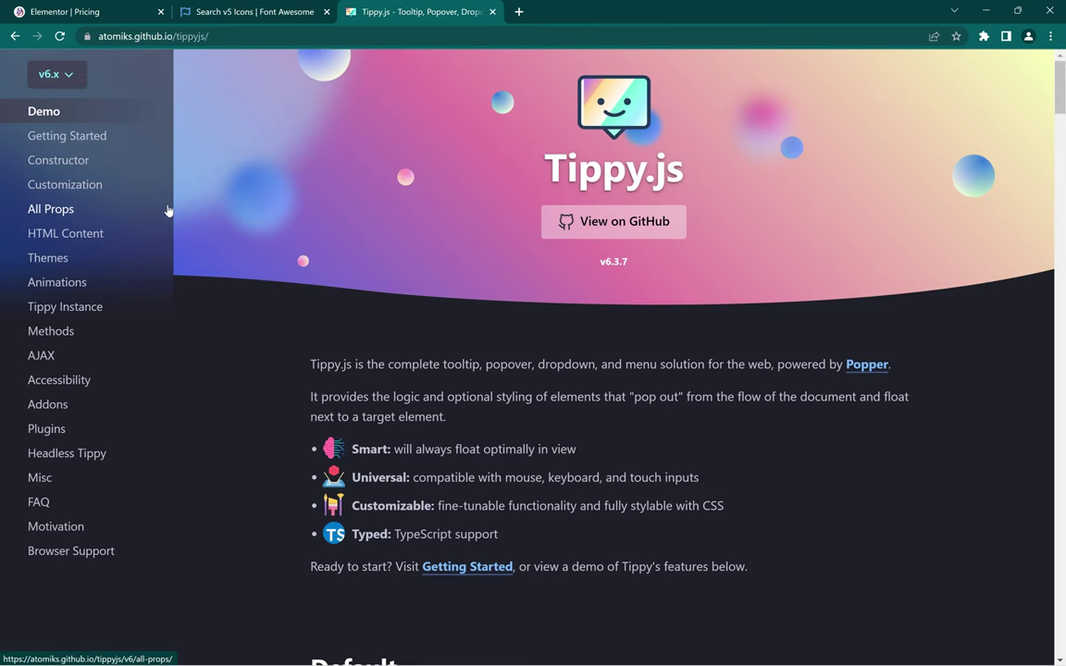
left_click(123, 137)
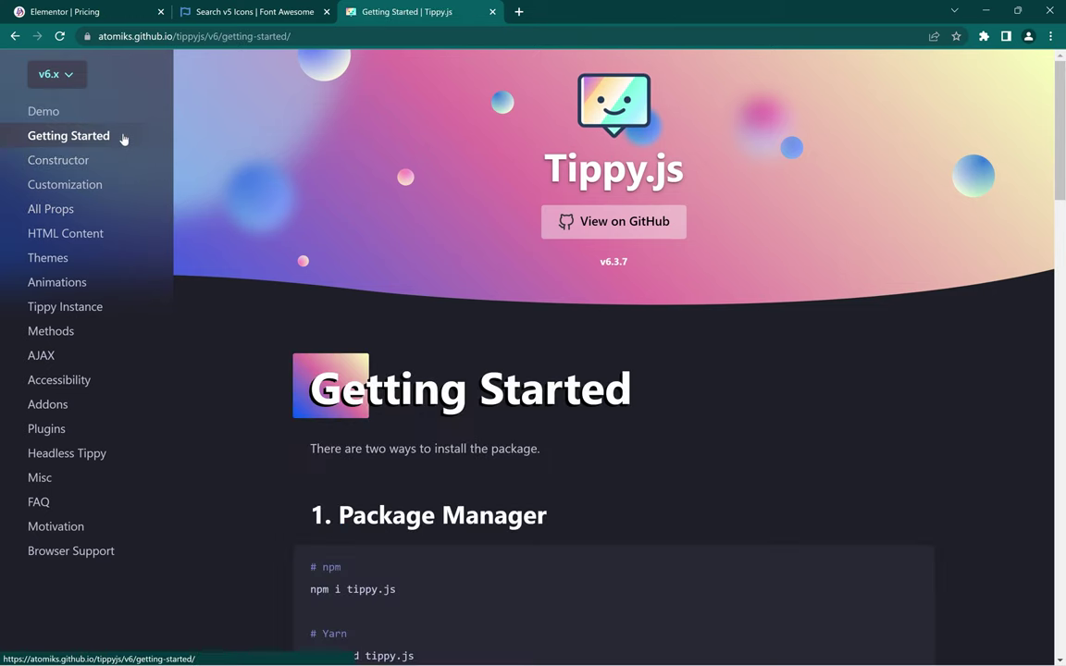
Copy the two Production script tags from the CDN section of the Tippy.js guide
scroll(496, 412, "down", 5)
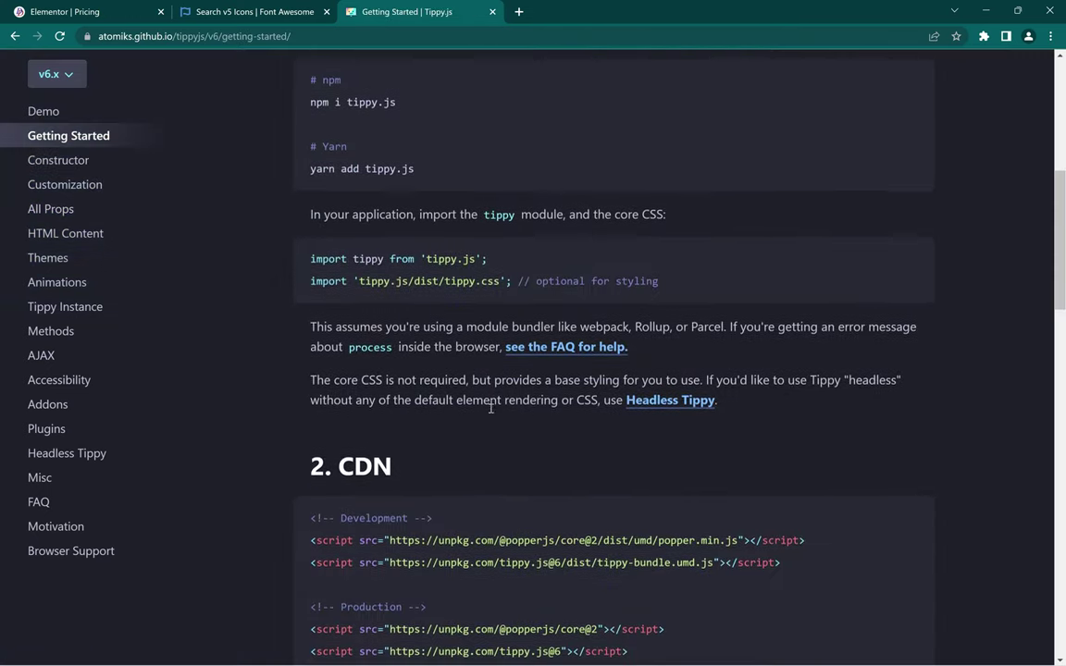
scroll(490, 409, "down", 2)
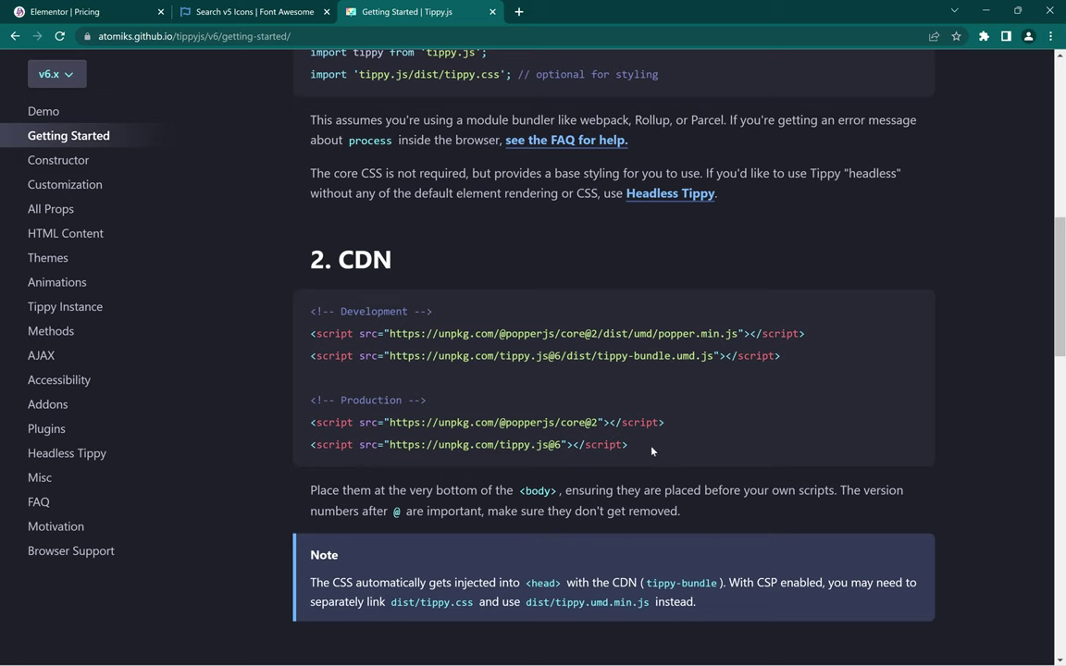
left_click_drag(652, 450, 300, 429)
key("ctrl+c")
Return to the Elementor page and place an HTML widget in the empty section below the car images
key("ctrl+1")
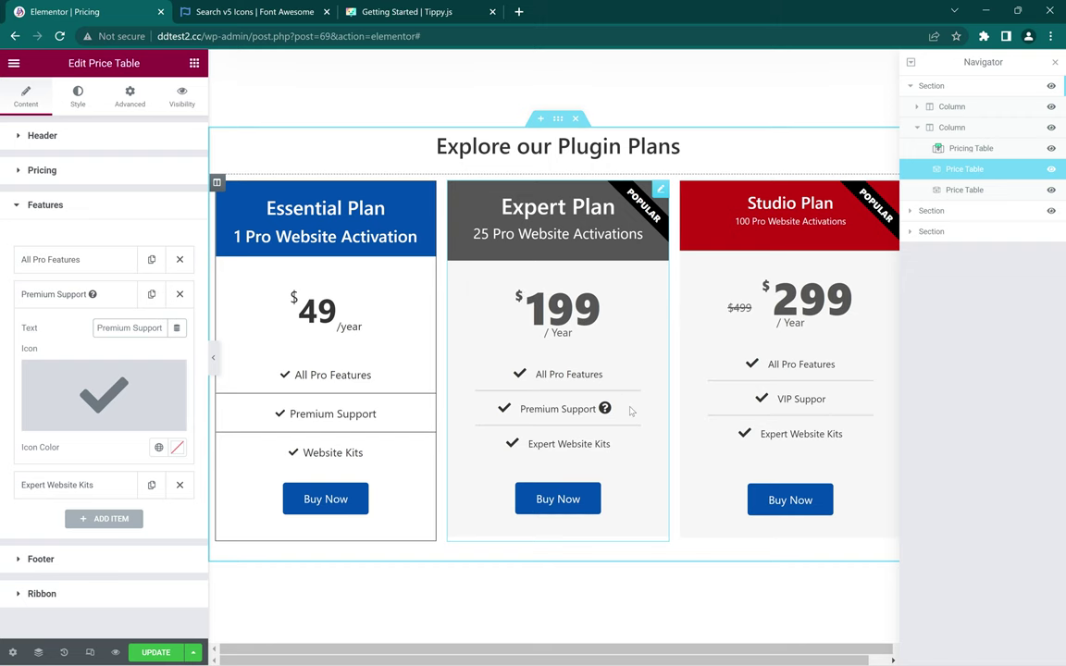
scroll(631, 410, "down", 4)
scroll(631, 410, "down", 3)
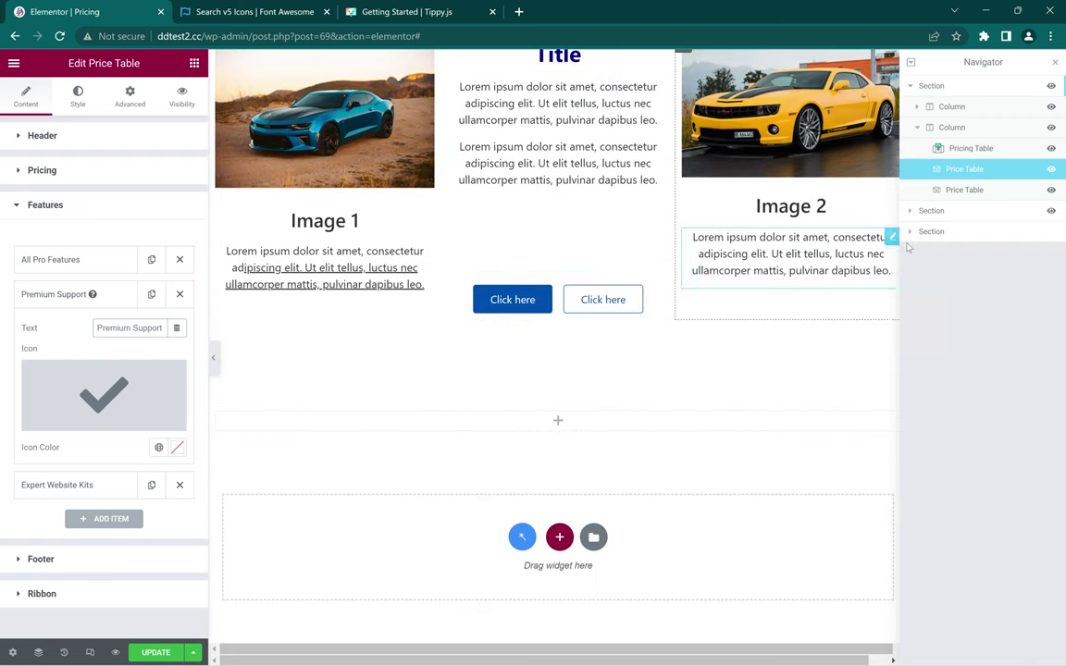
left_click(558, 420)
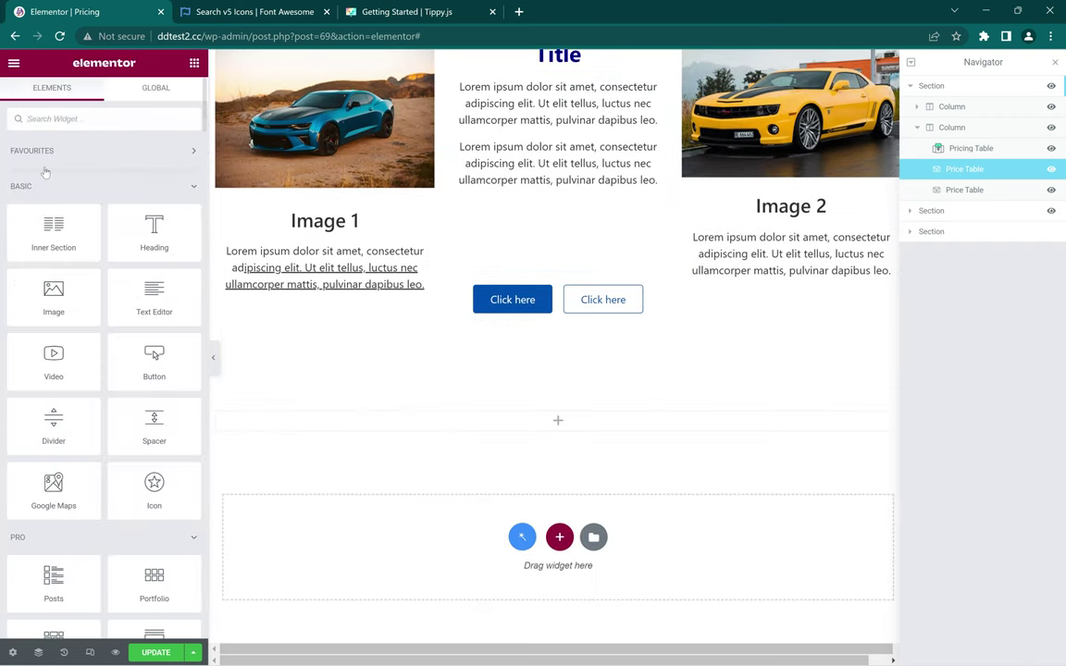
type("html")
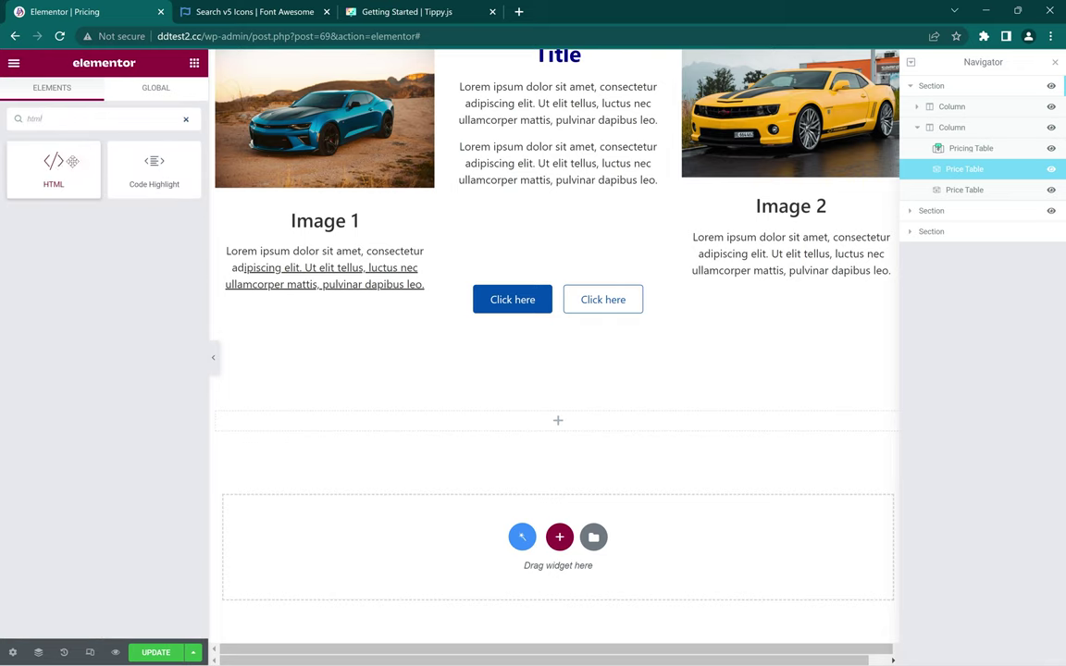
left_click_drag(61, 156, 473, 420)
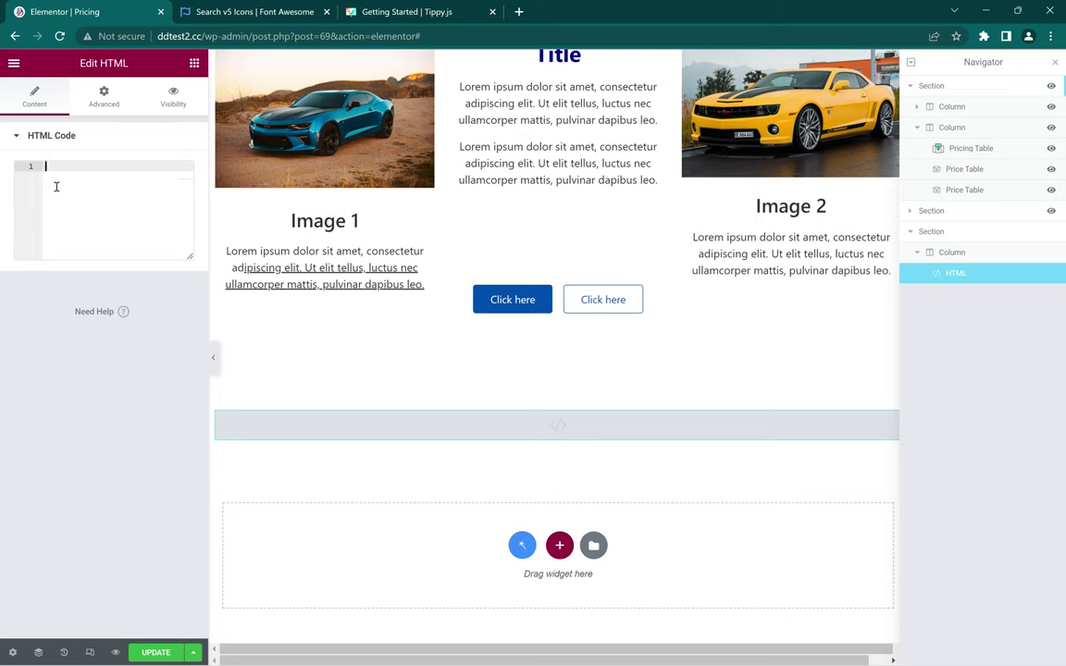
Paste the Popper and Tippy production script tags into the HTML widget's code, followed by a blank line
key("ctrl+v")
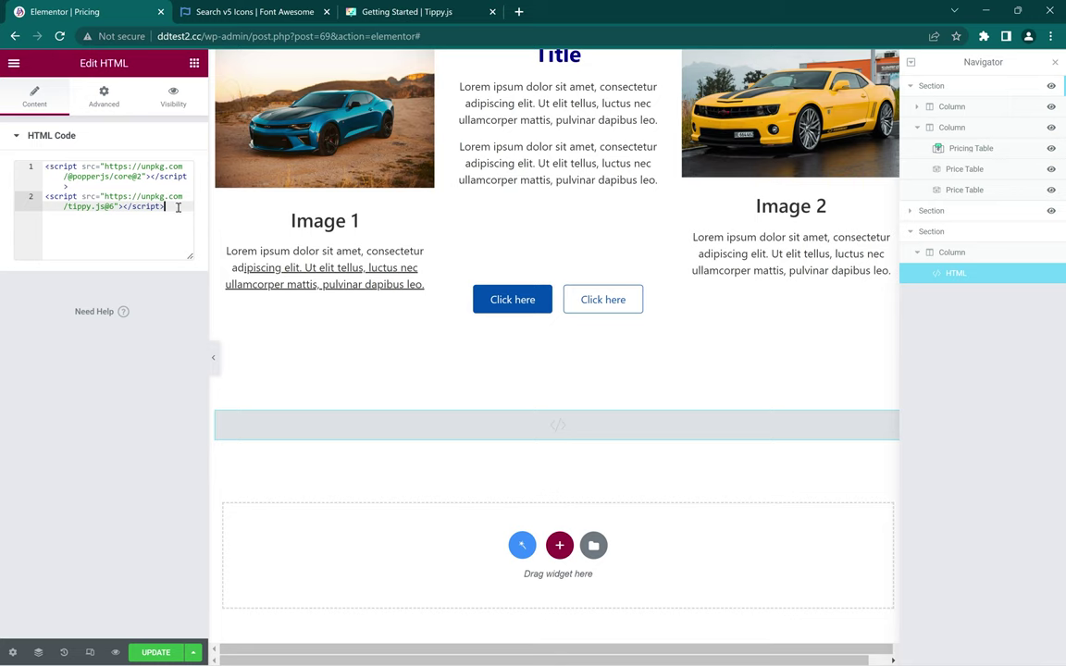
key("Return")
key("Return")
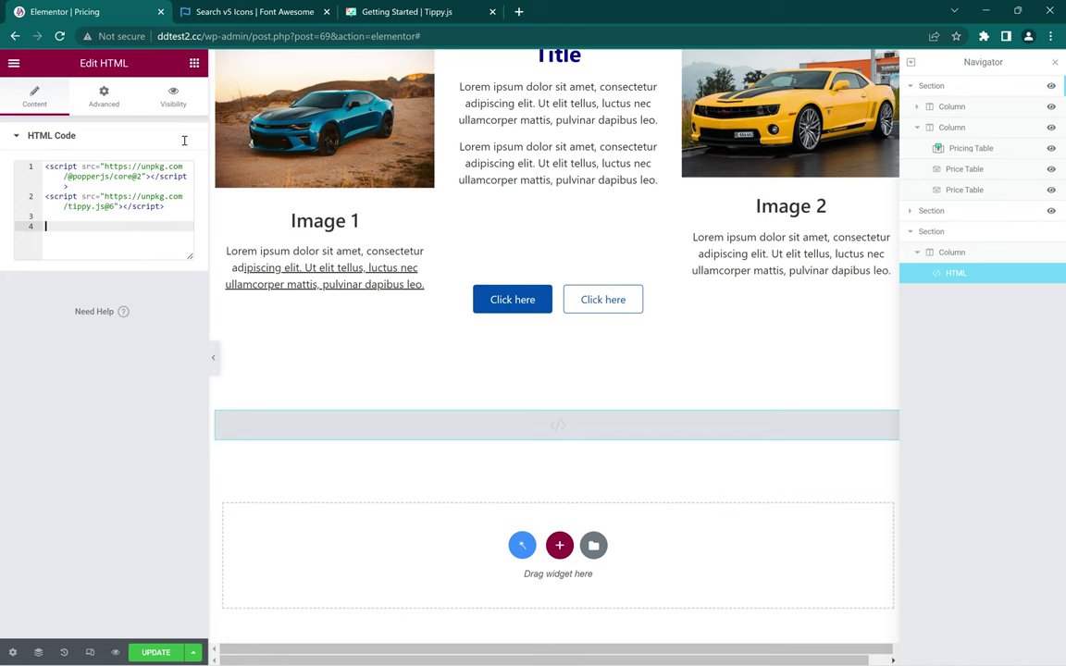
Copy the tippy('#myButton') call with its content option from the Usage example in the Tippy.js guide
left_click(390, 8)
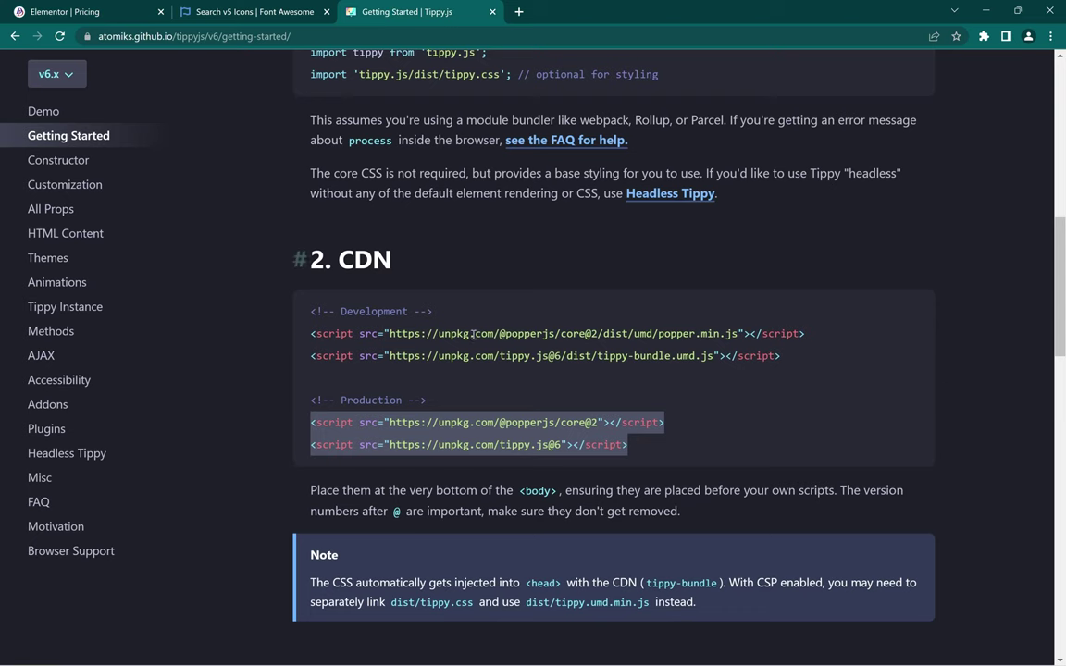
scroll(427, 305, "down", 8)
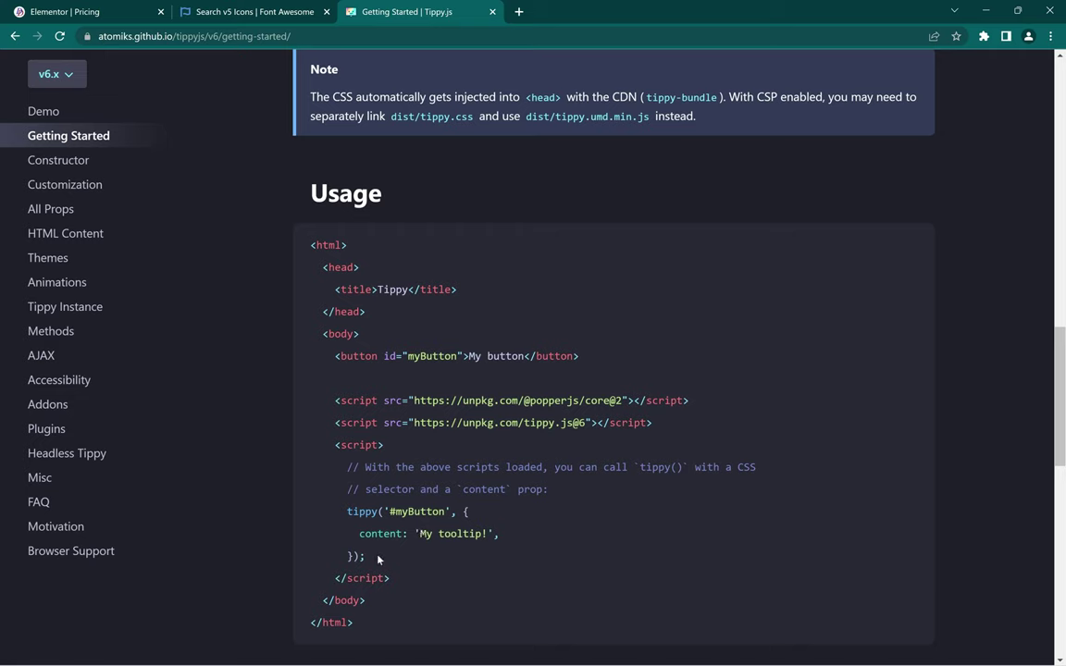
left_click_drag(377, 559, 339, 461)
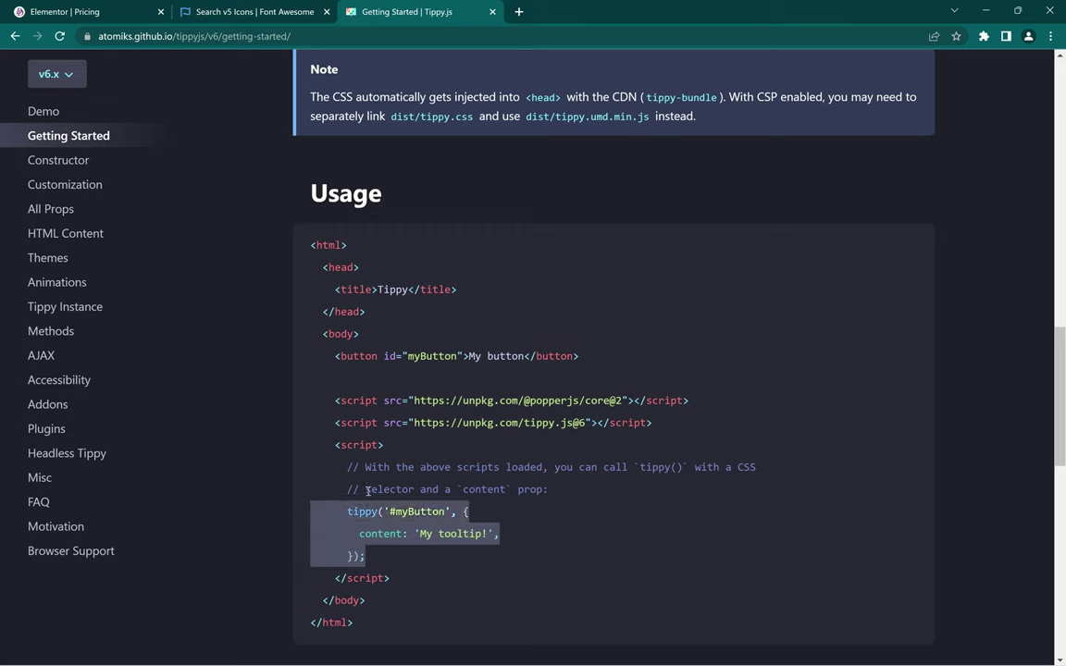
Add a <script> block containing the copied tippy call below the script tags in the HTML widget
left_click(37, 9)
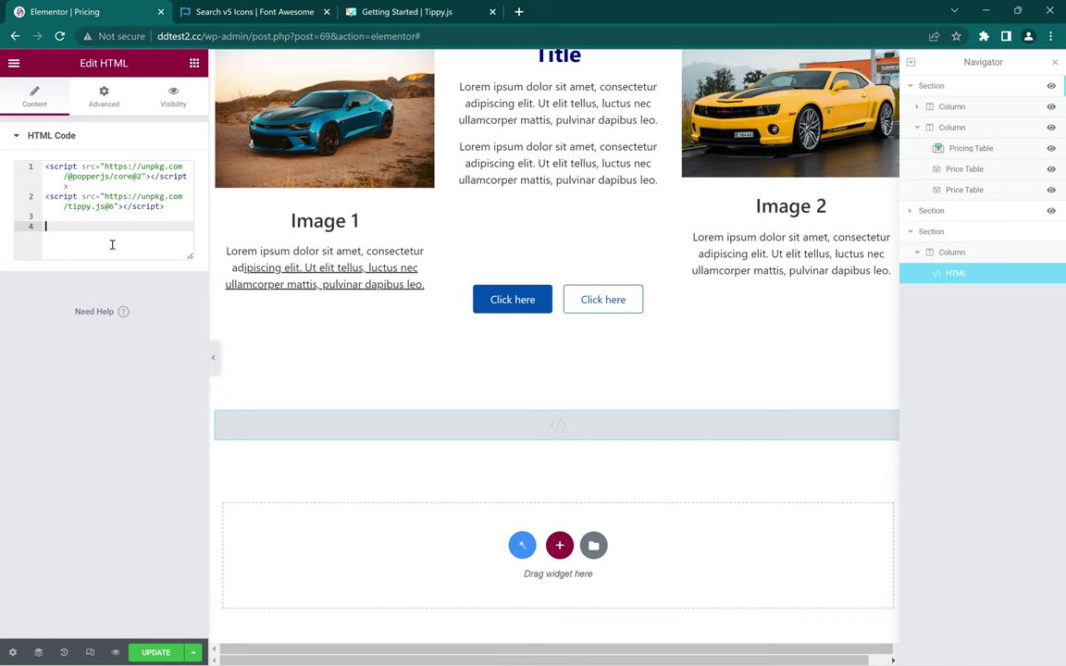
type("<script>")
key("Return")
type("tippy('#myButton', {   content: 'My tooltip', });")
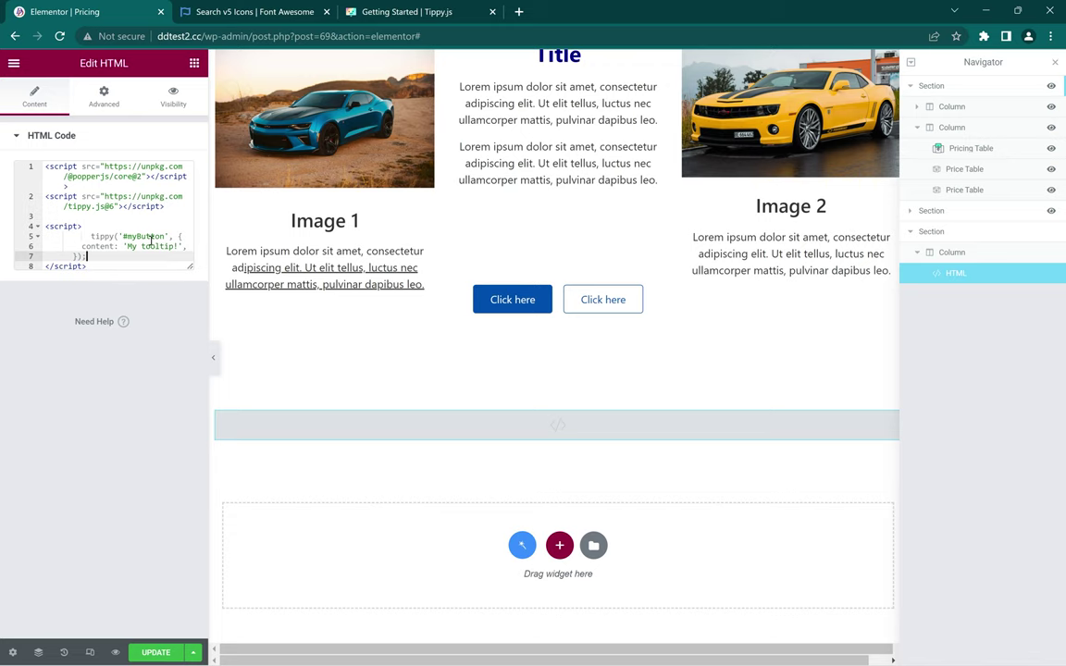
Replace the tippy call's #myButton selector with the class selector .dd-premium-support
left_click(146, 237)
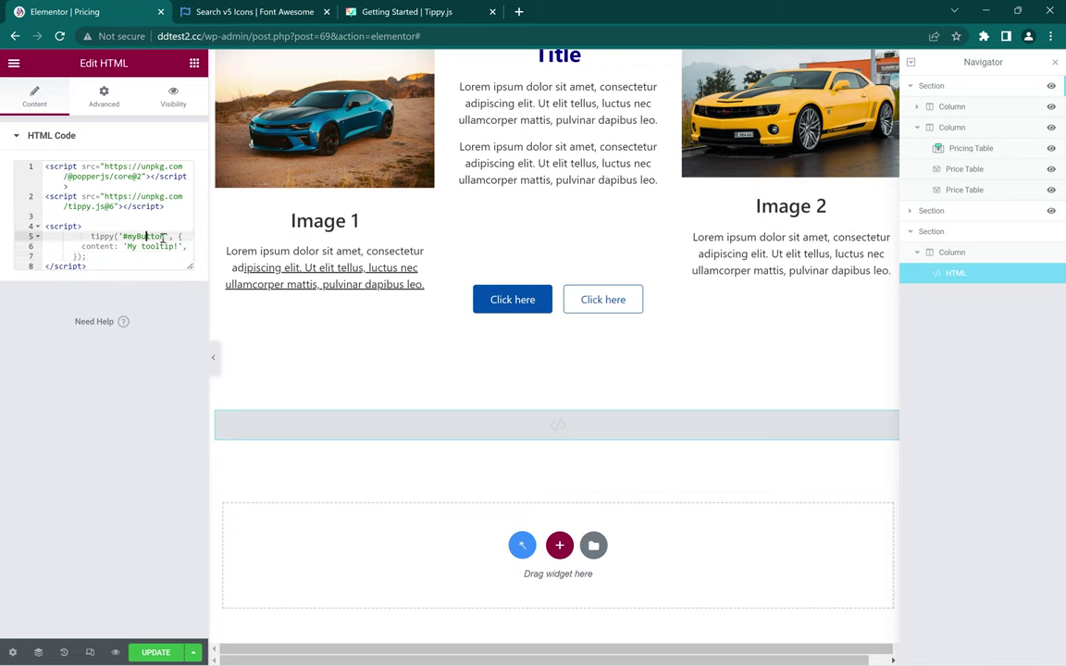
left_click_drag(164, 237, 131, 237)
type(".")
scroll(525, 223, "up", 5)
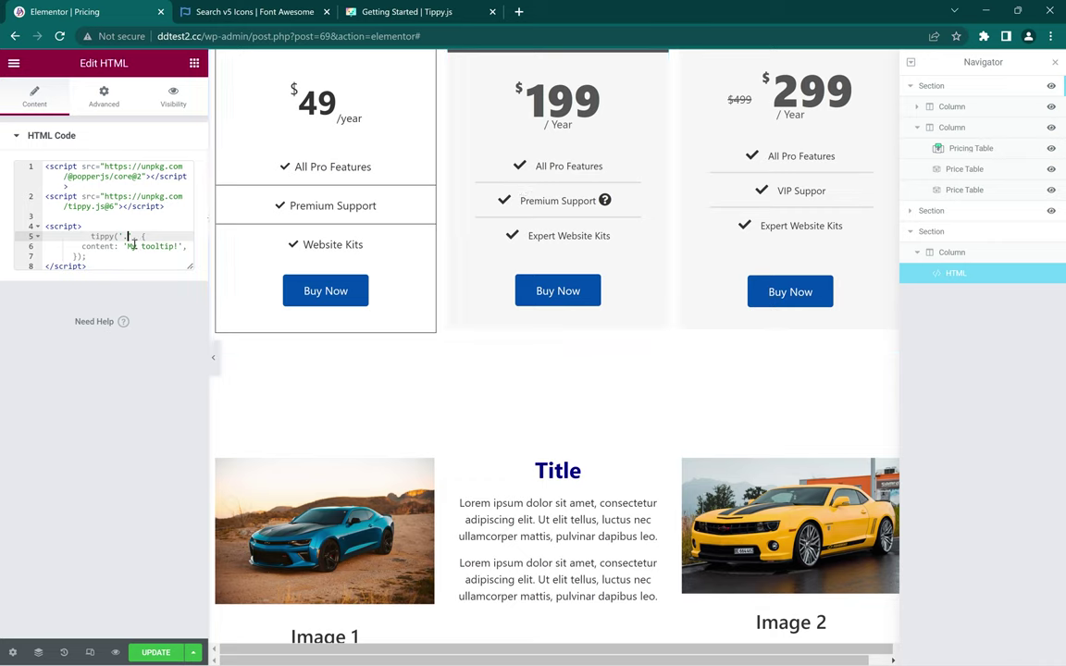
type("dd-premium-")
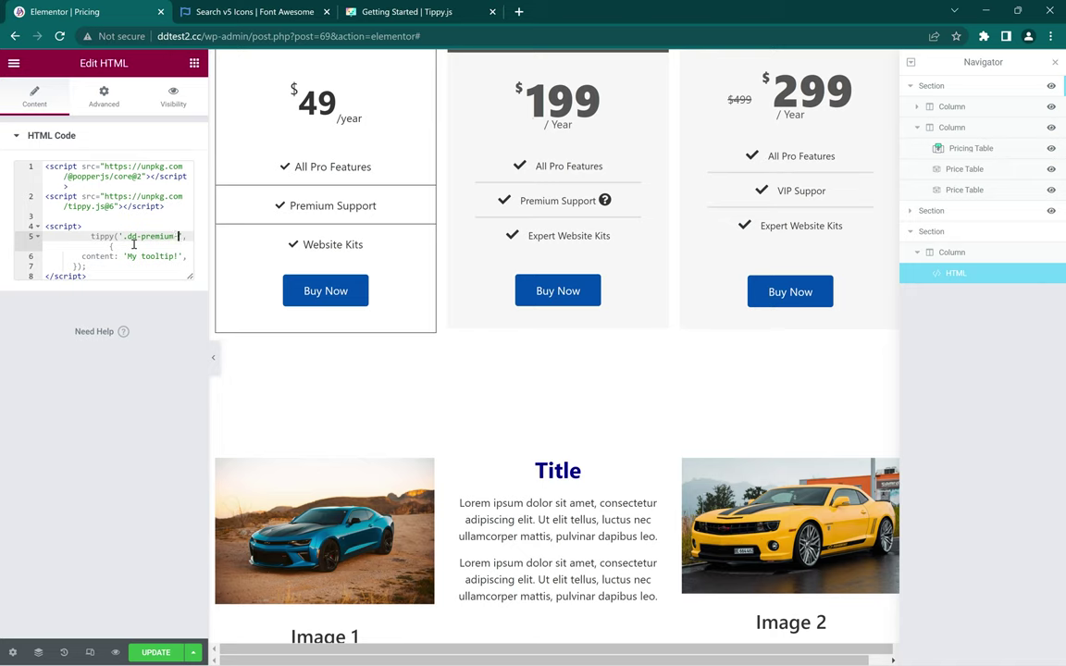
type("support")
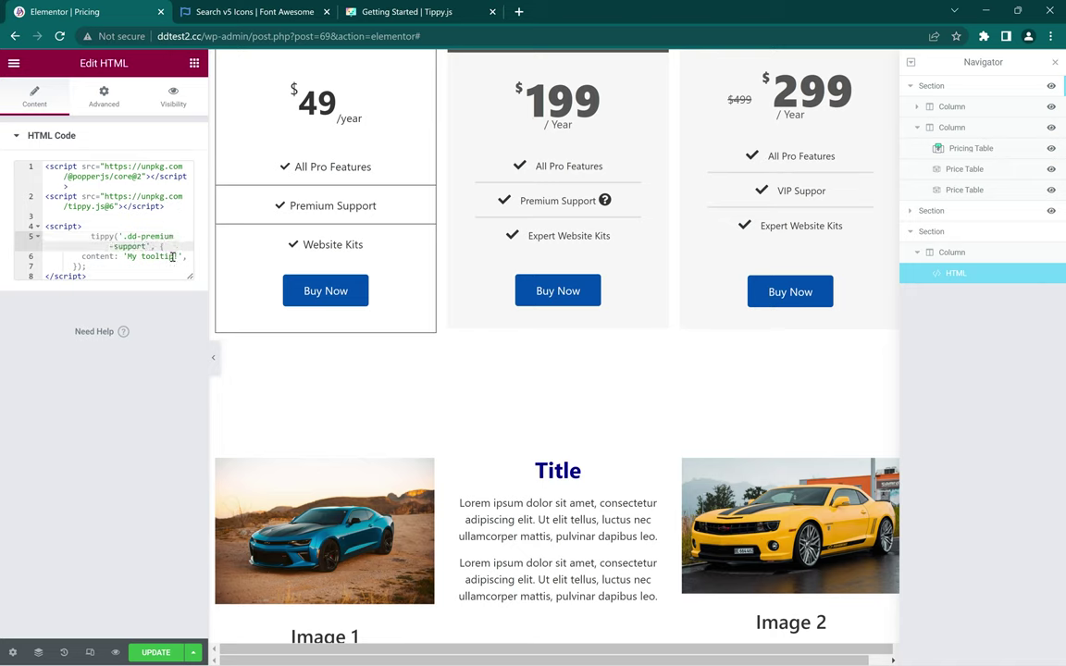
Change the tippy call's content text in the HTML widget to 'My first tooltip!'
left_click(141, 256)
type("f ")
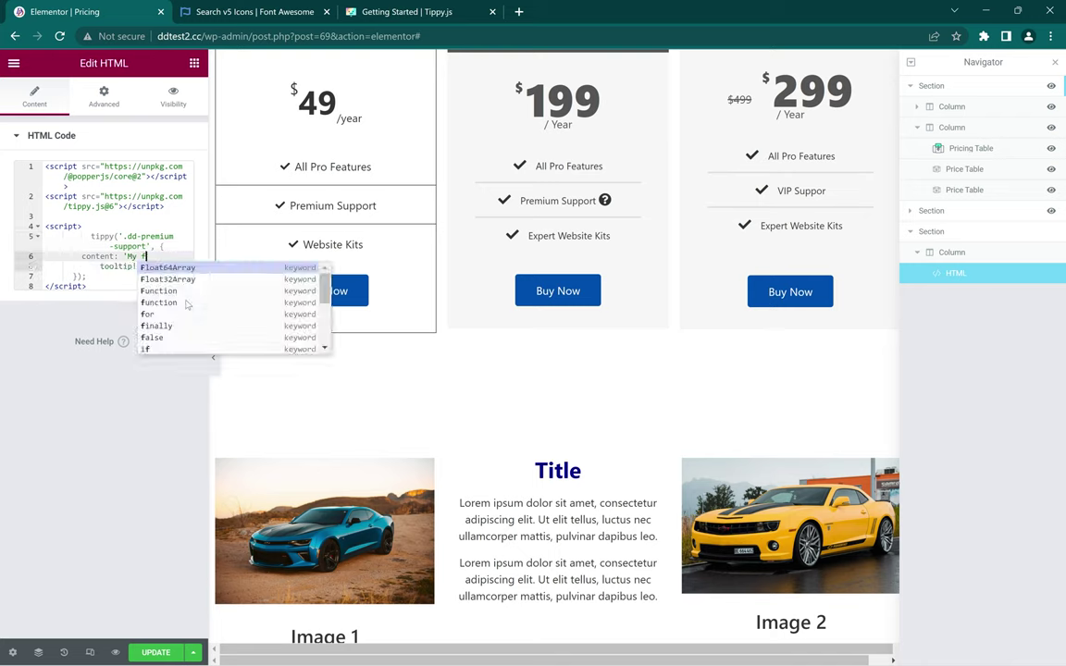
type("irst")
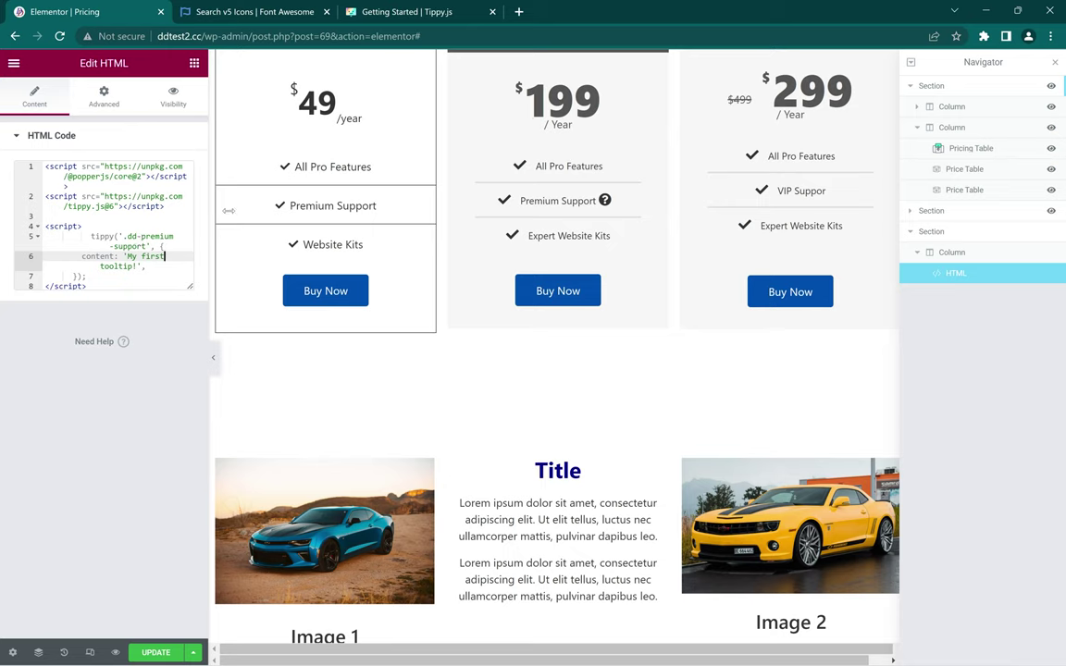
Add the class dd-premium-support to the span around the question mark icon in the Expert Plan's Premium Support feature text, and update the page
left_click(603, 217)
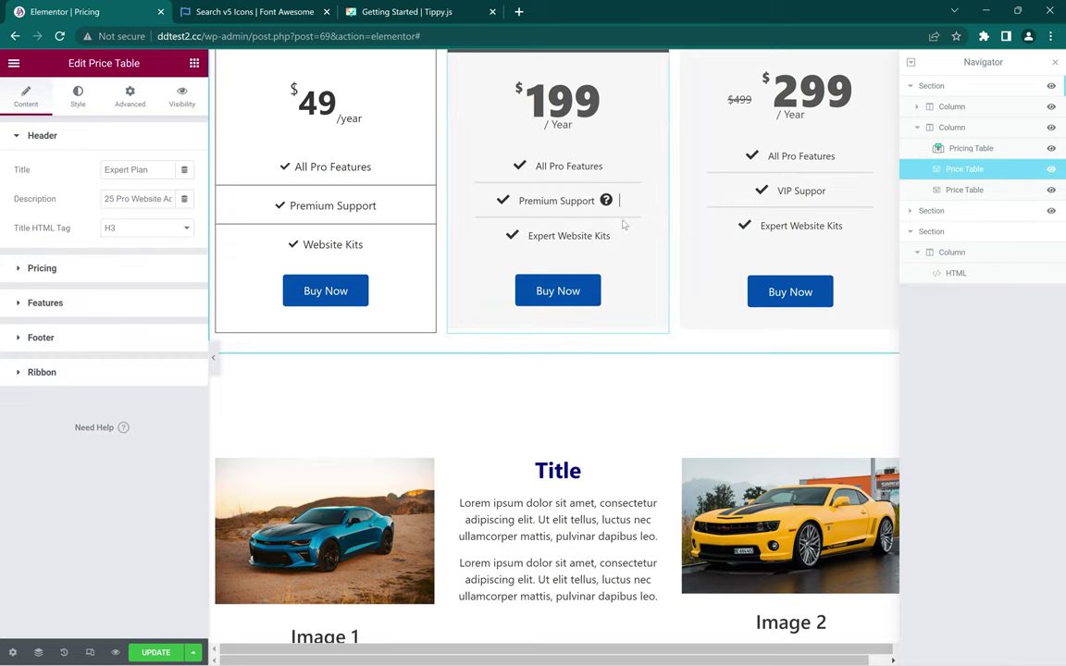
left_click(81, 304)
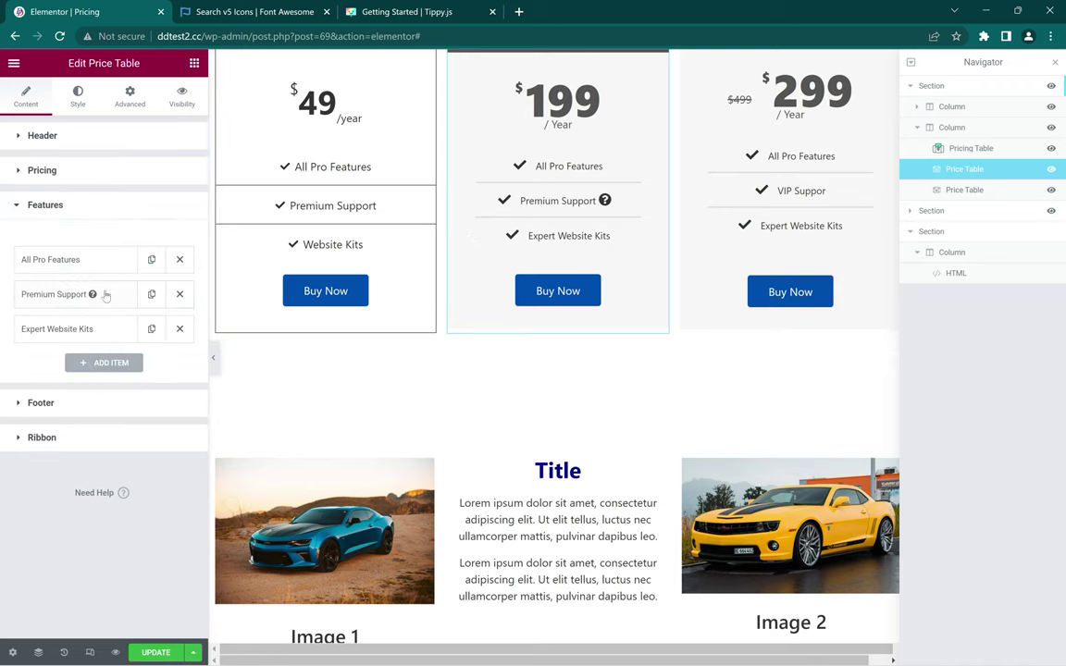
left_click(108, 295)
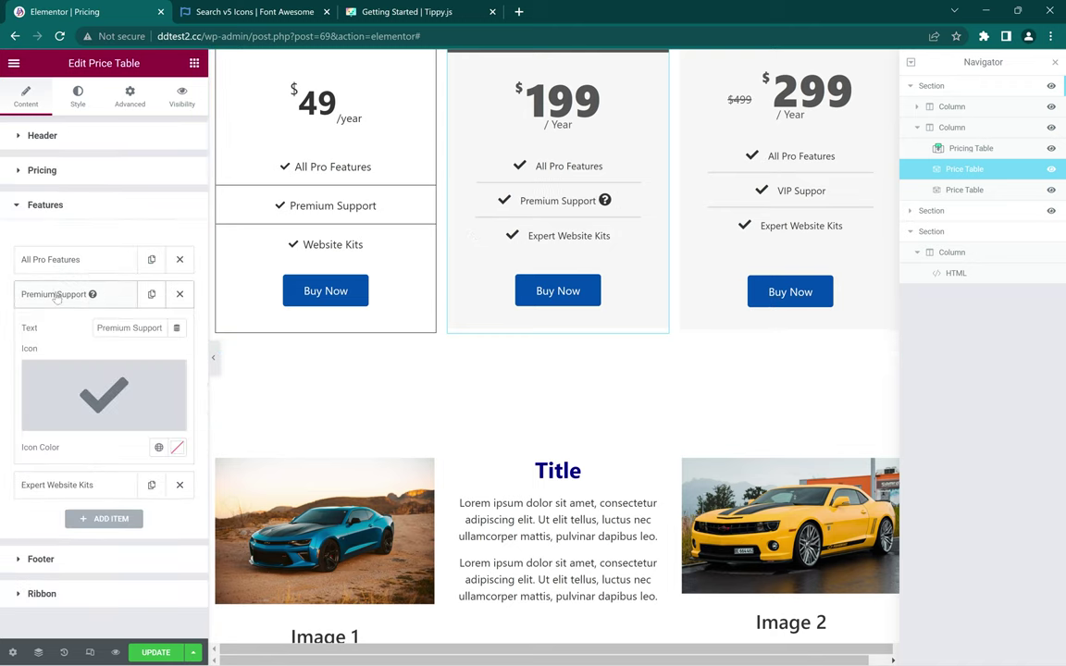
left_click(142, 330)
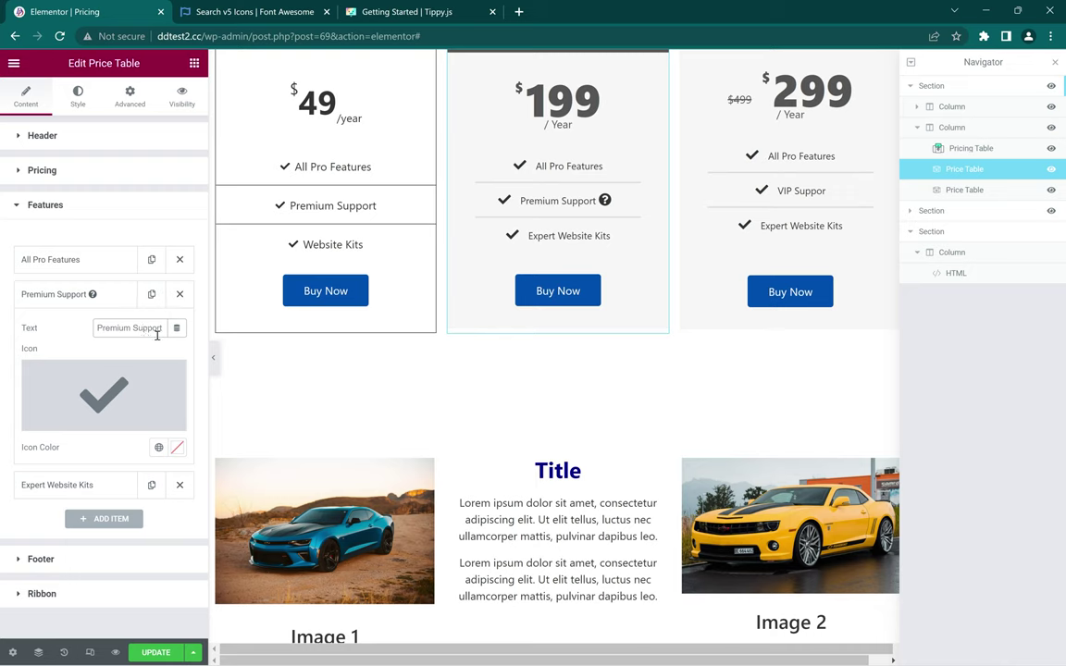
key("Right")
key("Right")
key("Right")
key("Right")
key("Right")
key("Right")
key("Right")
key("Right")
key("Right")
key("Right")
key("Right")
key("Right")
key("Right")
key("Right")
key("Right")
key("Right")
key("Right")
key("Right")
key("Right")
key("Right")
key("Home")
type("class=\"")
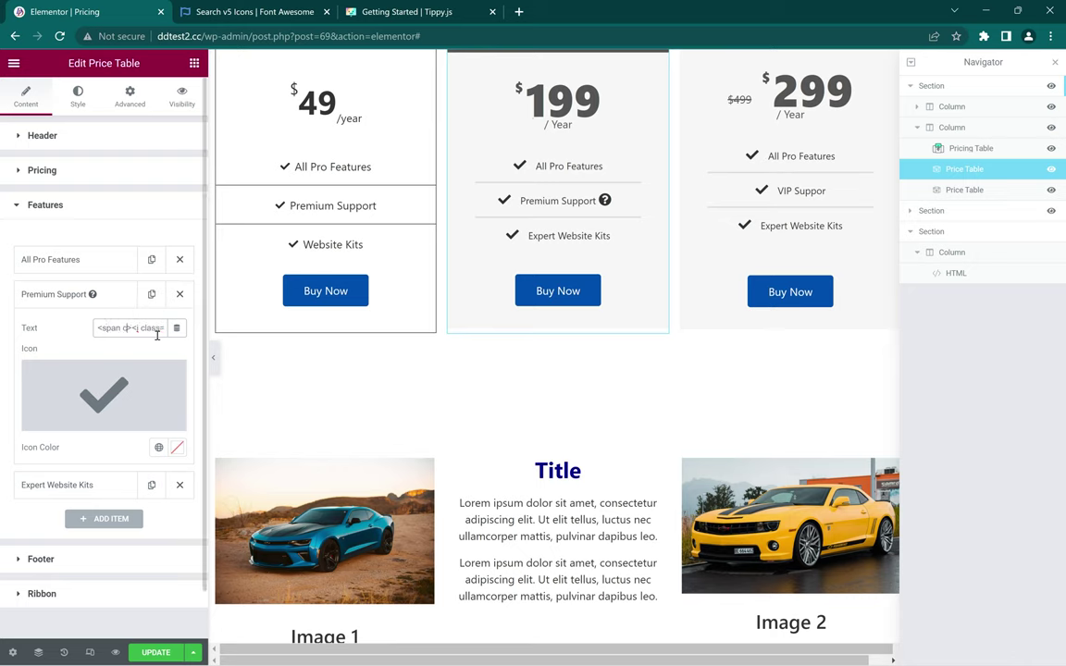
type("t")
type("i")
type("p")
type("emium-supp")
type("ort")
left_click(157, 653)
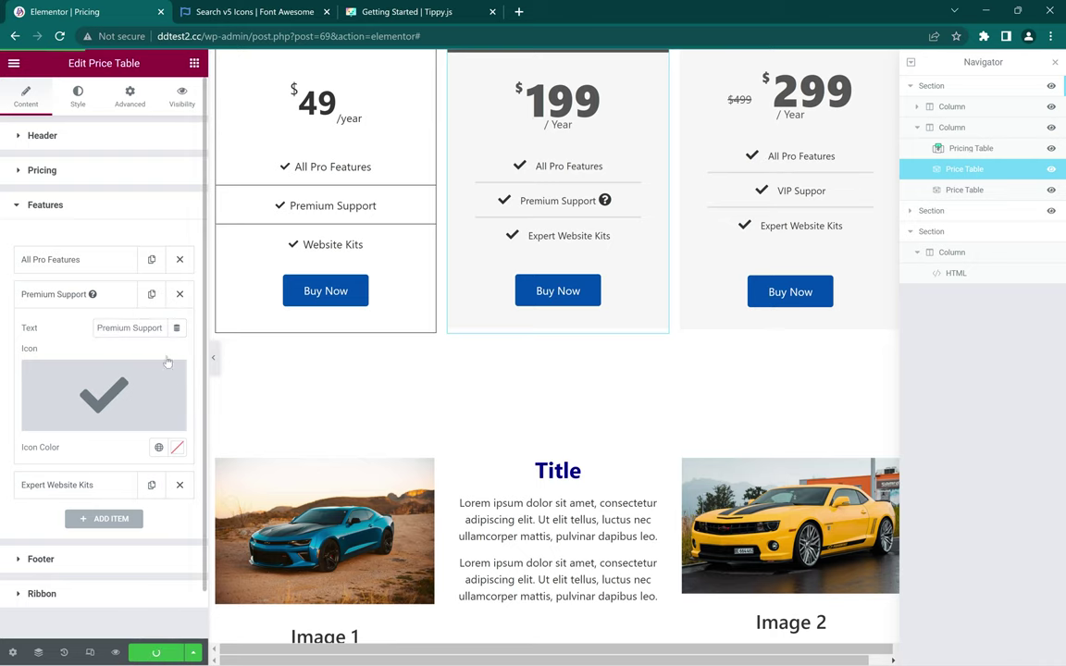
Insert document.addEventListener("DOMContentLoaded", function(){ on a new line above the tippy call in the HTML widget's script block
scroll(412, 378, "down", 5)
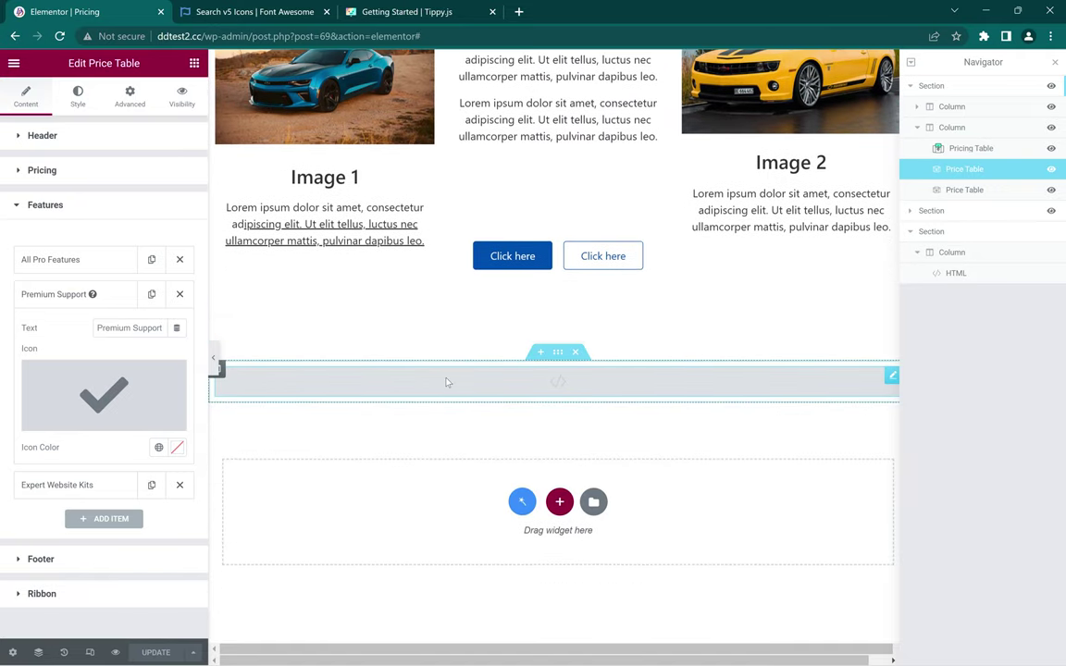
left_click(446, 382)
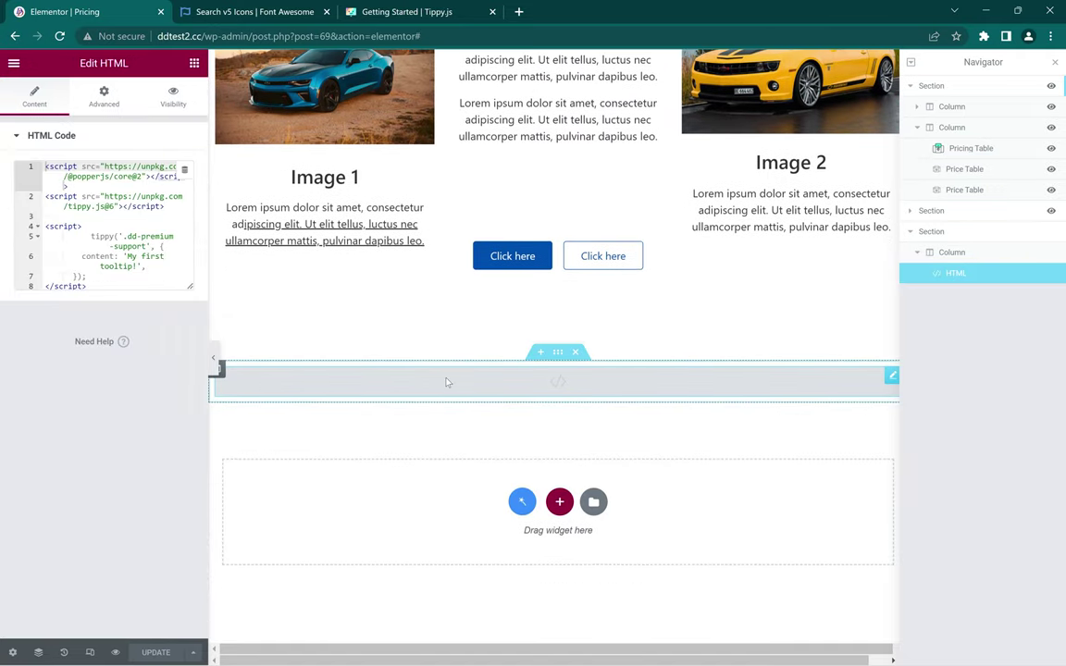
left_click(116, 225)
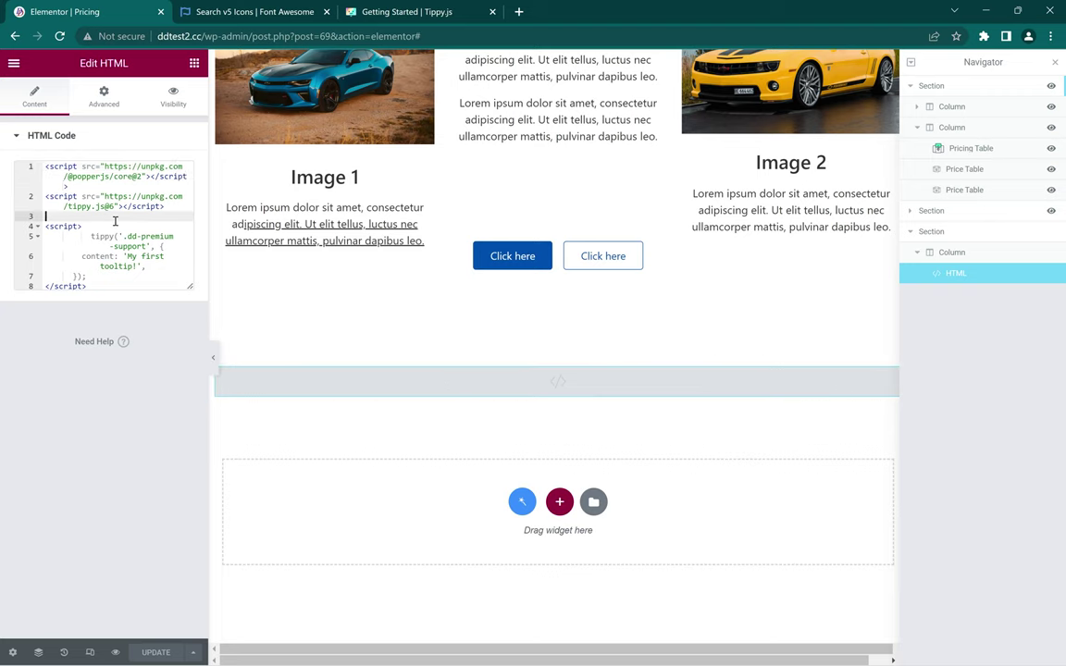
key("Return")
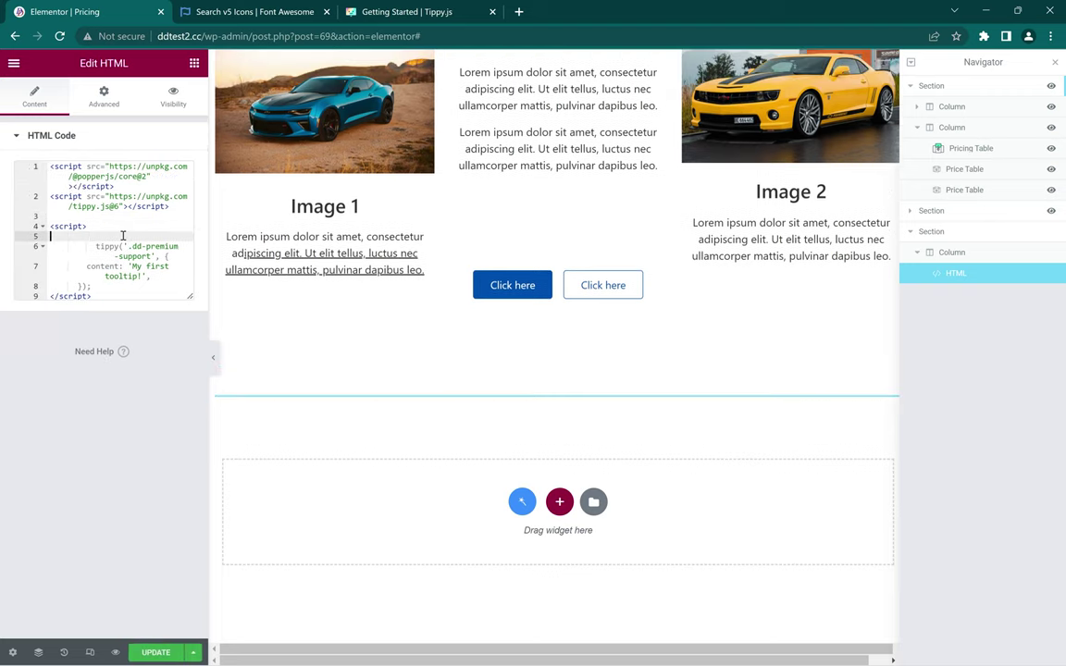
type("document.addEventListener(\"DOMContentLoaded\", function(){")
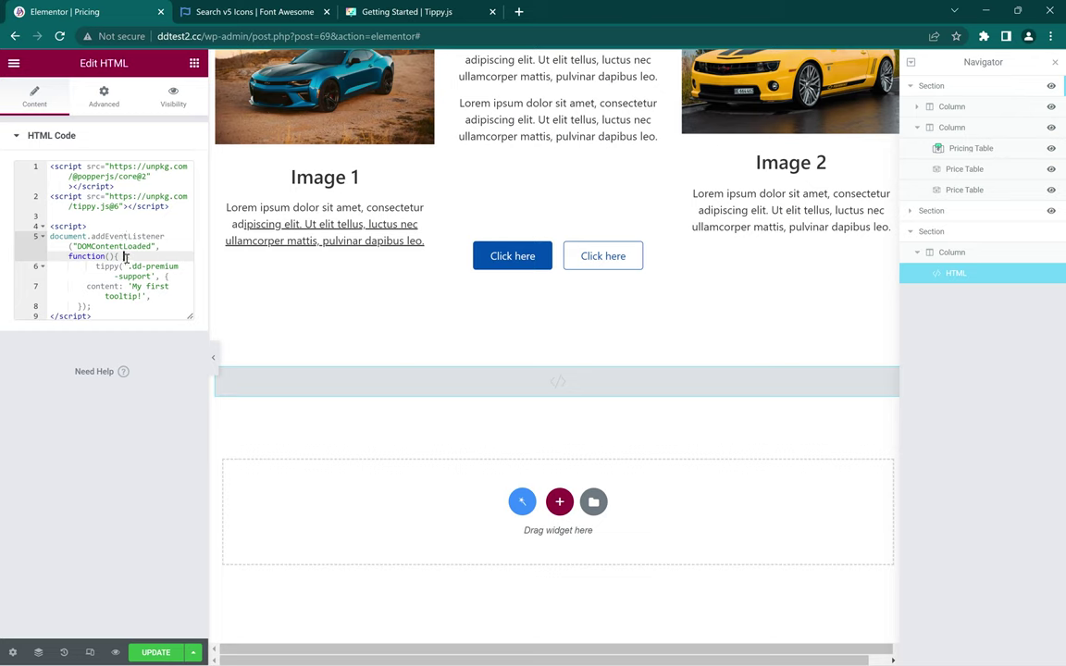
Close the event listener with }); on a new line below the tippy call, and update the page
left_click(114, 306)
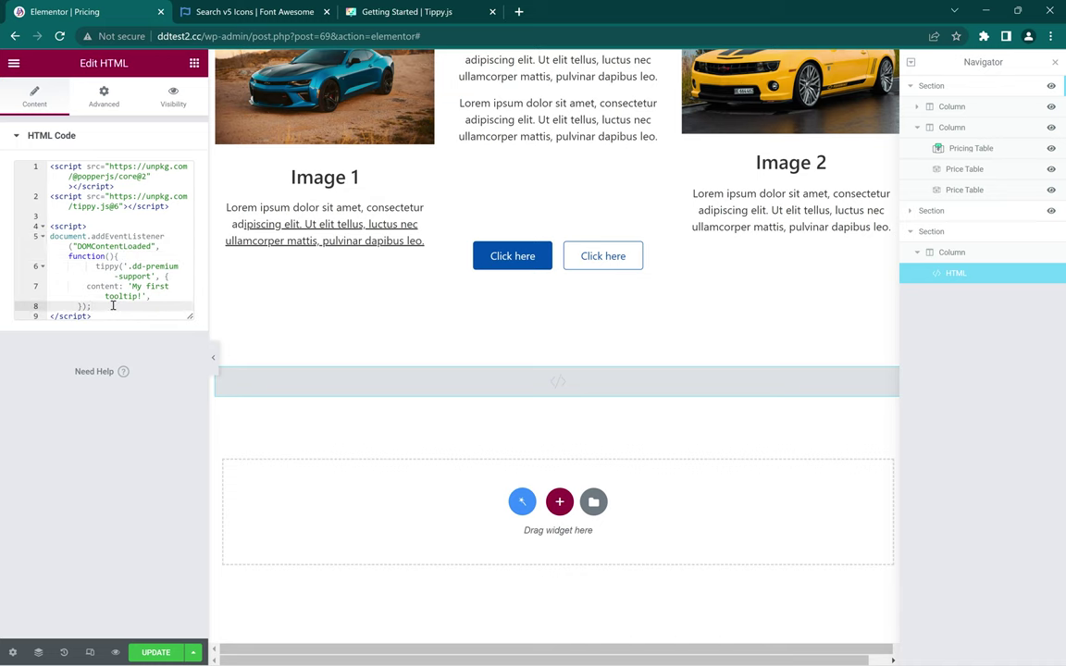
key("Return")
type("}")
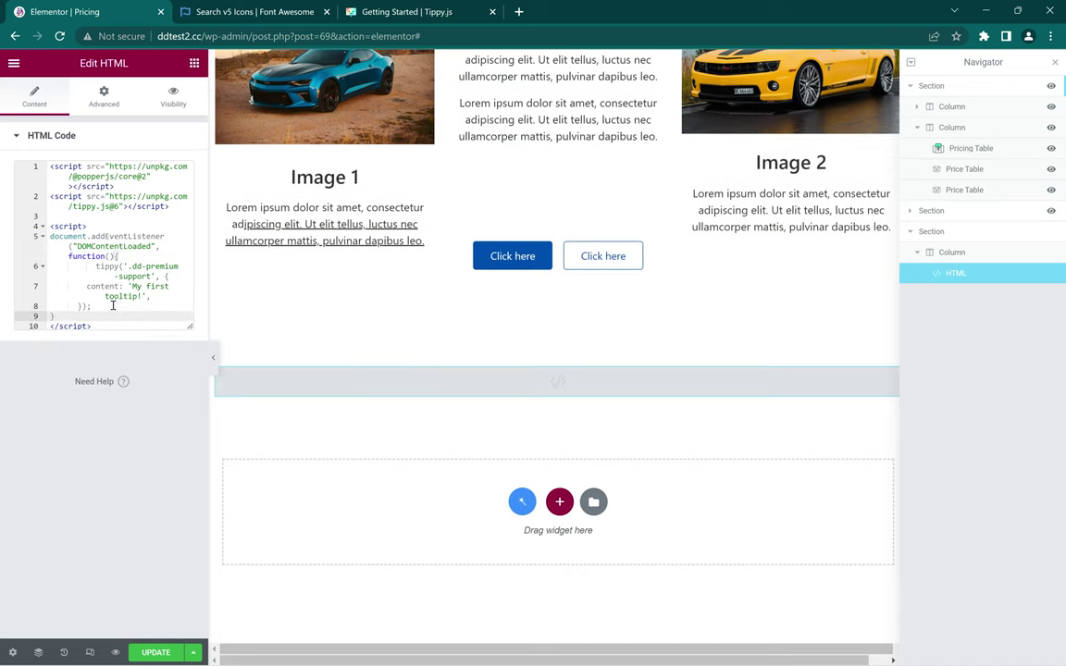
type(");")
left_click(159, 652)
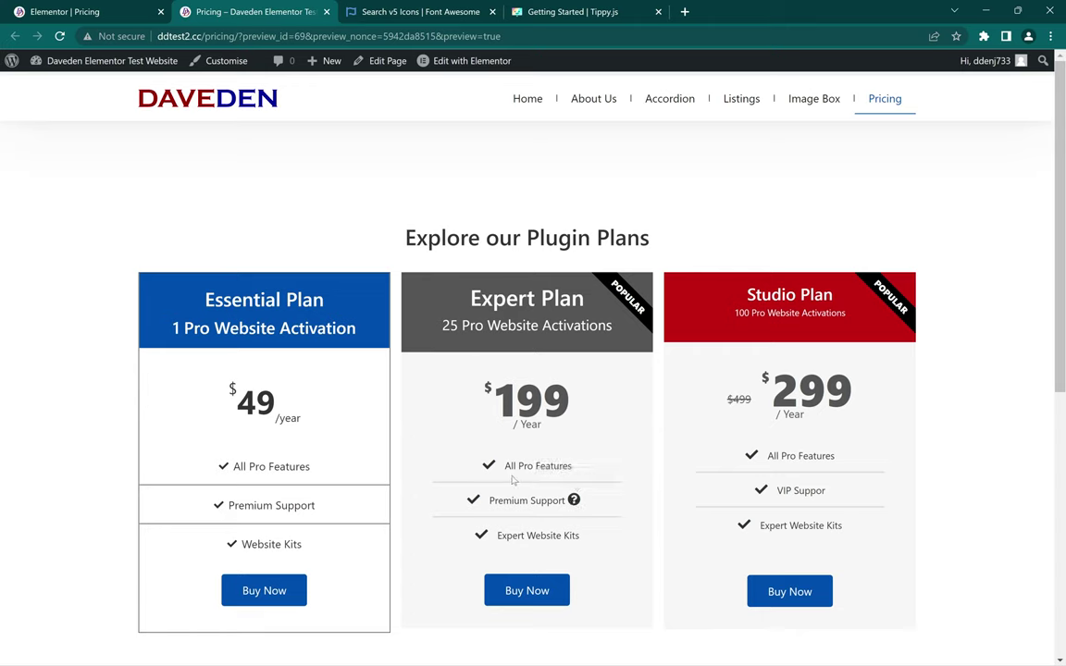
Review the Customization and Animations pages of the Tippy.js documentation, and return to the Pricing page preview
left_click(586, 11)
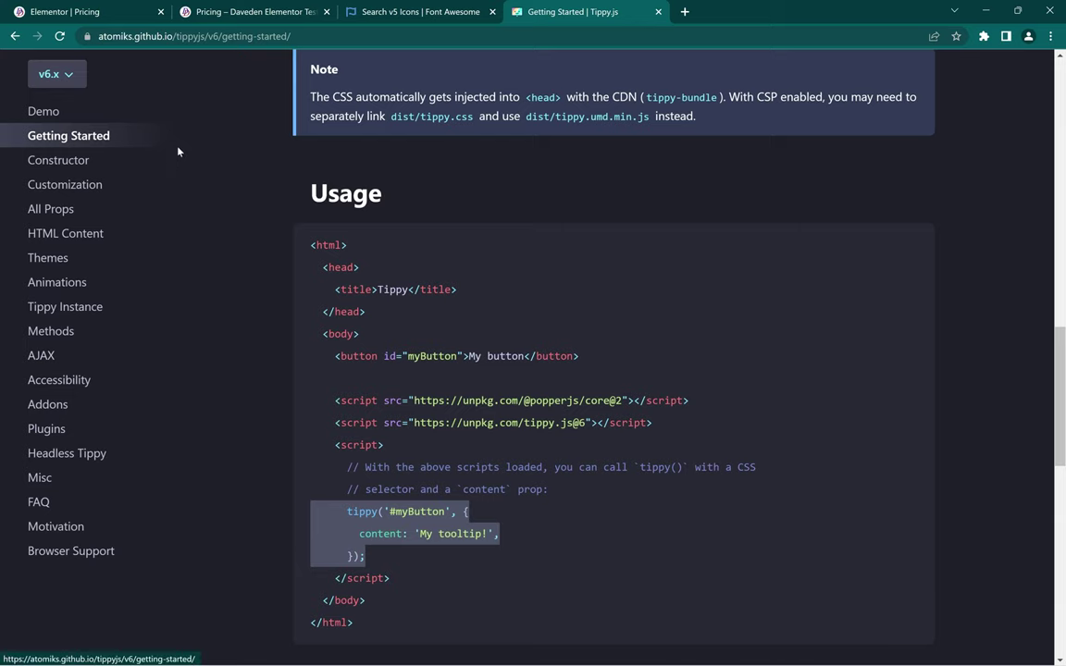
left_click(88, 185)
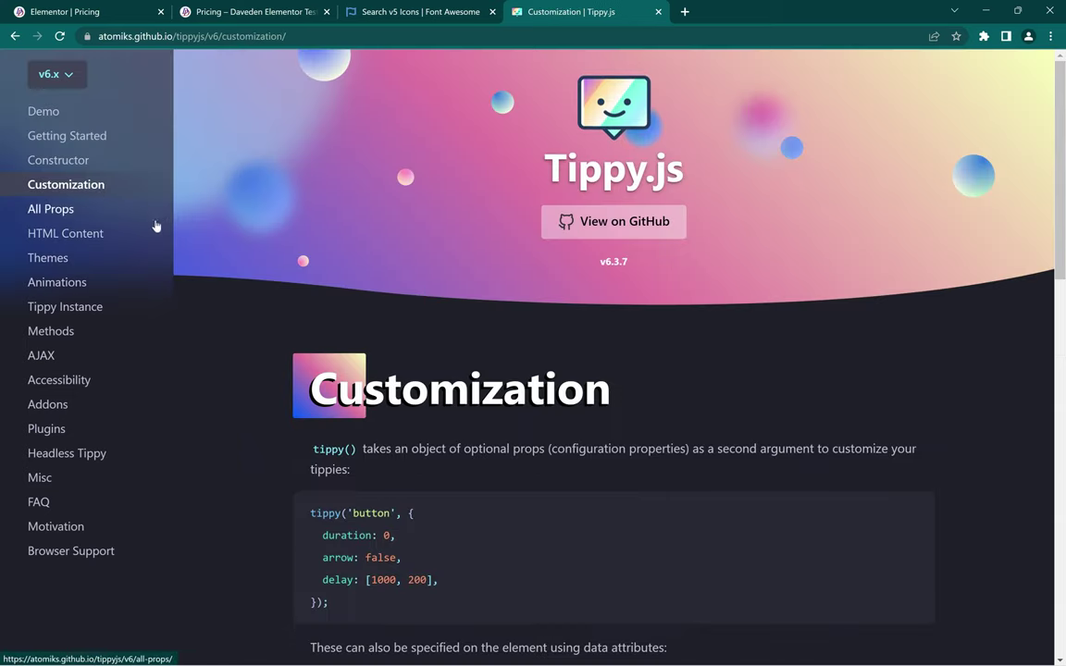
scroll(80, 227, "down", 2)
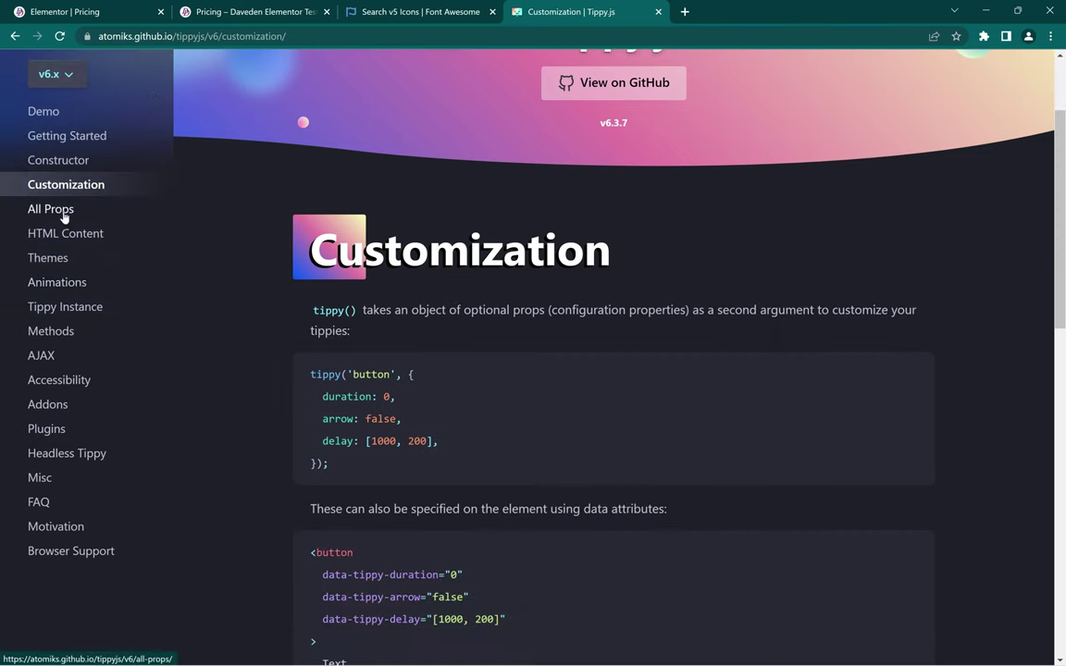
left_click(76, 282)
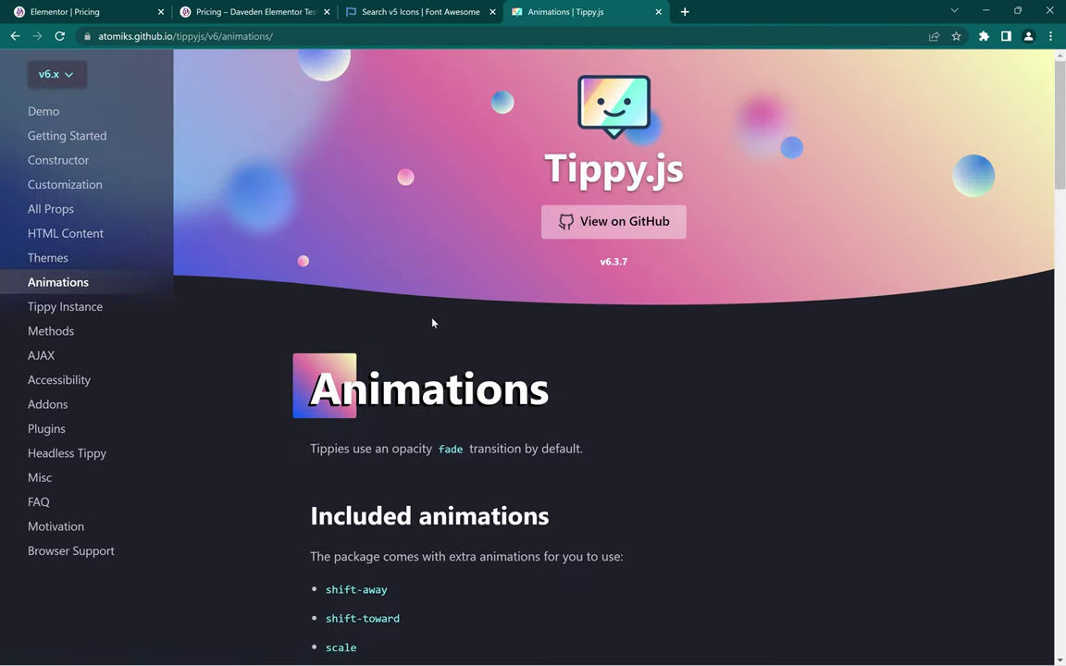
scroll(490, 416, "down", 3)
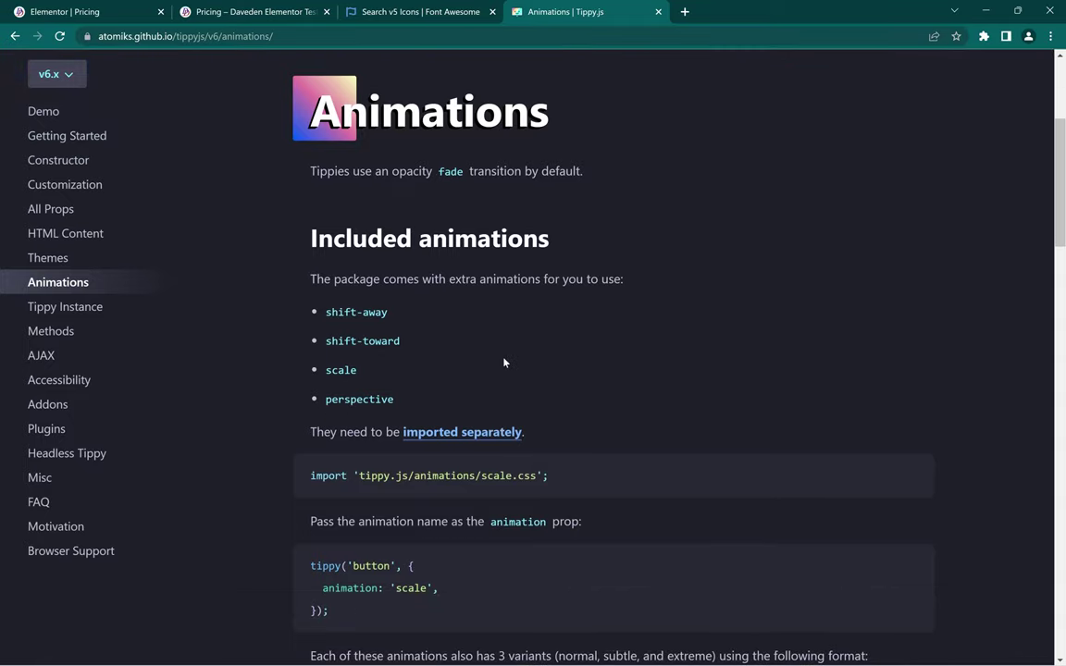
left_click(196, 11)
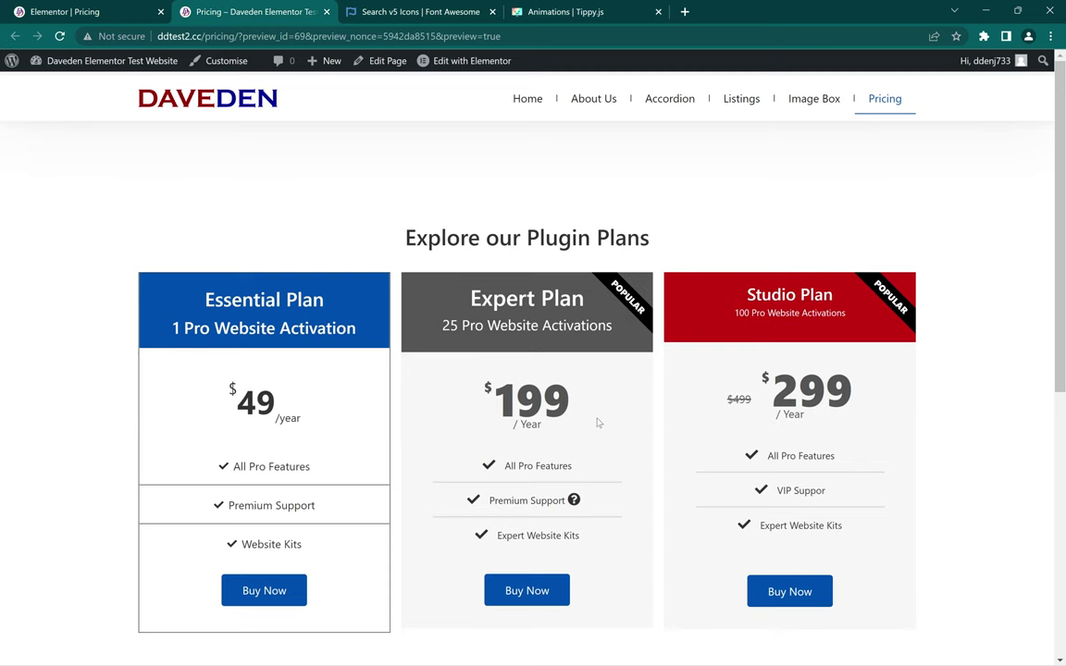